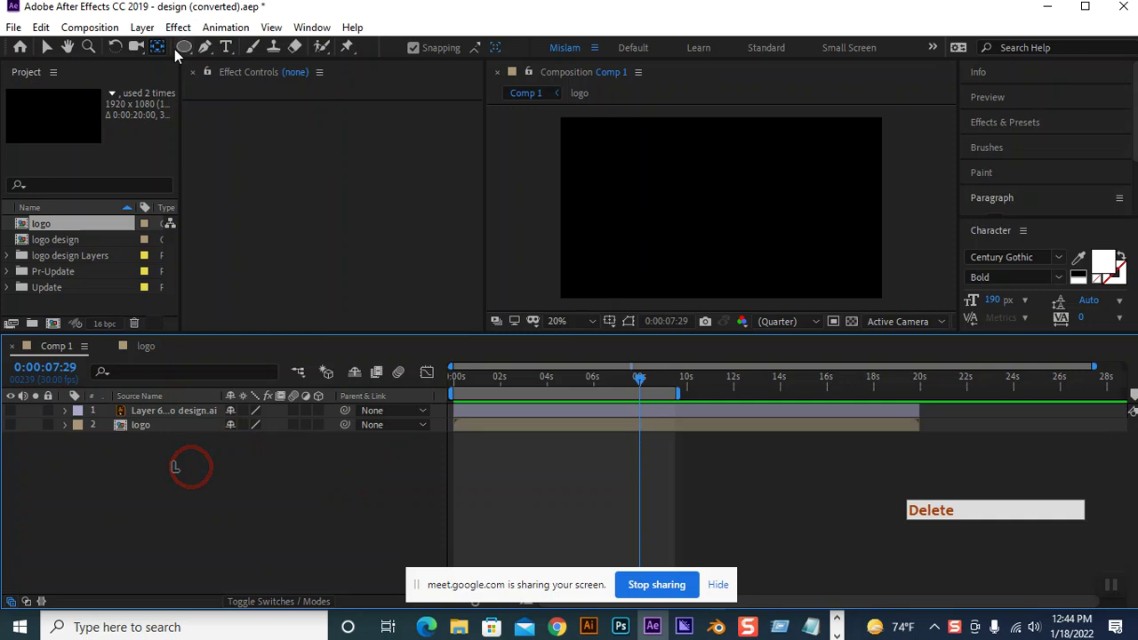
Create a text layer reading "painting" in Comp 1 and move it slightly below and right of the frame's center.
left_click(226, 47)
left_click(655, 182)
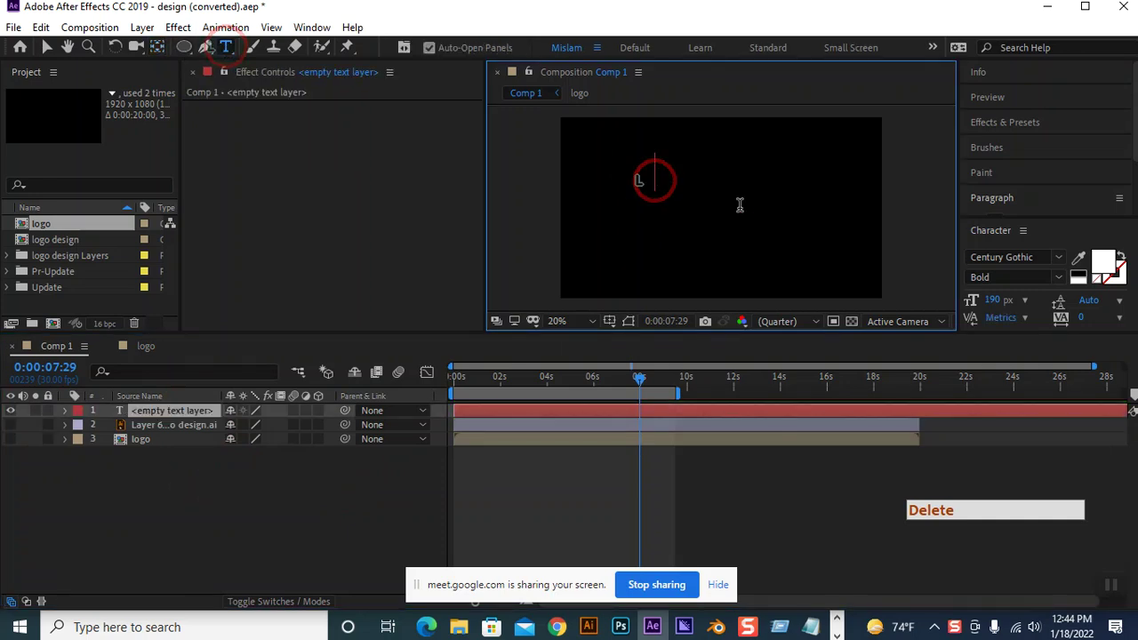
type("df")
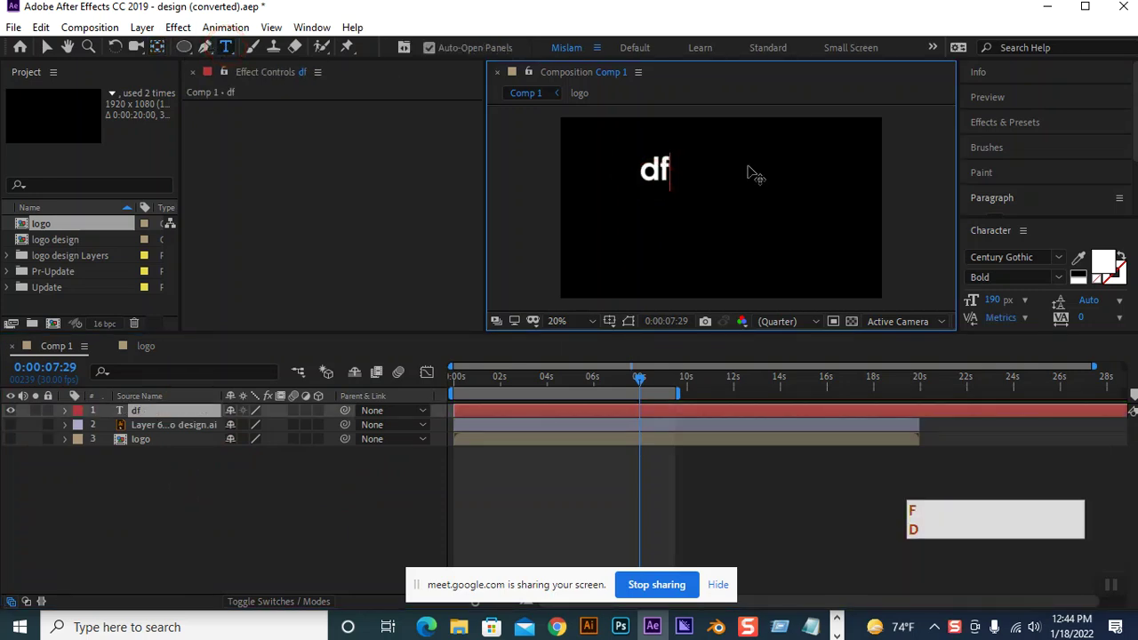
key("BackSpace")
key("BackSpace")
type("painting")
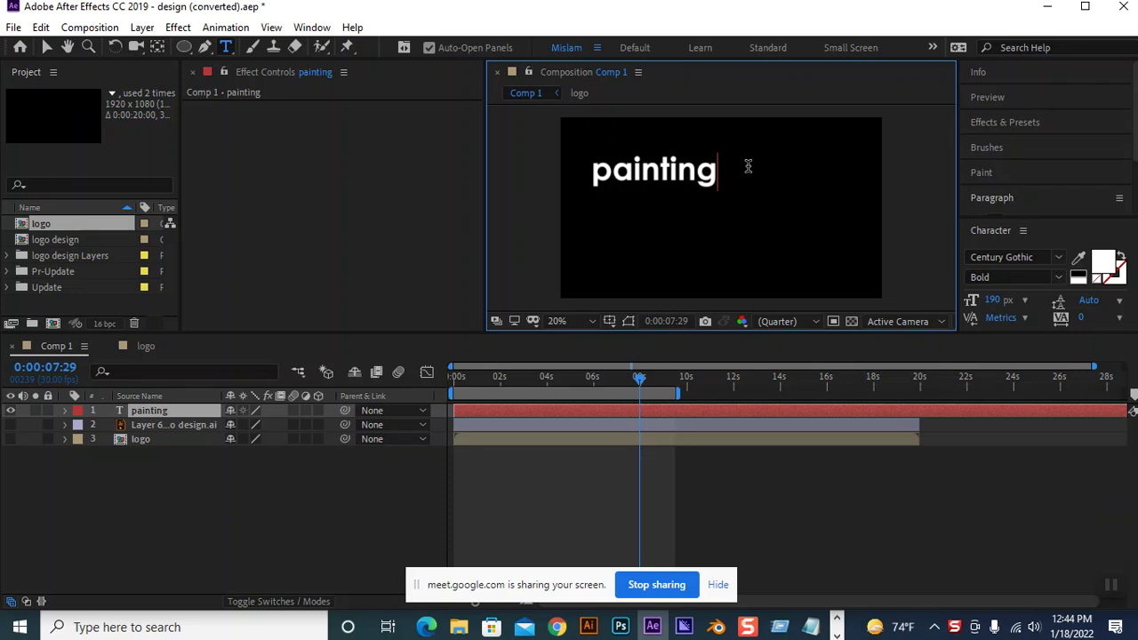
left_click(47, 47)
mouse_move(676, 176)
left_mouse_down()
mouse_move(776, 207)
mouse_move(758, 227)
left_mouse_up()
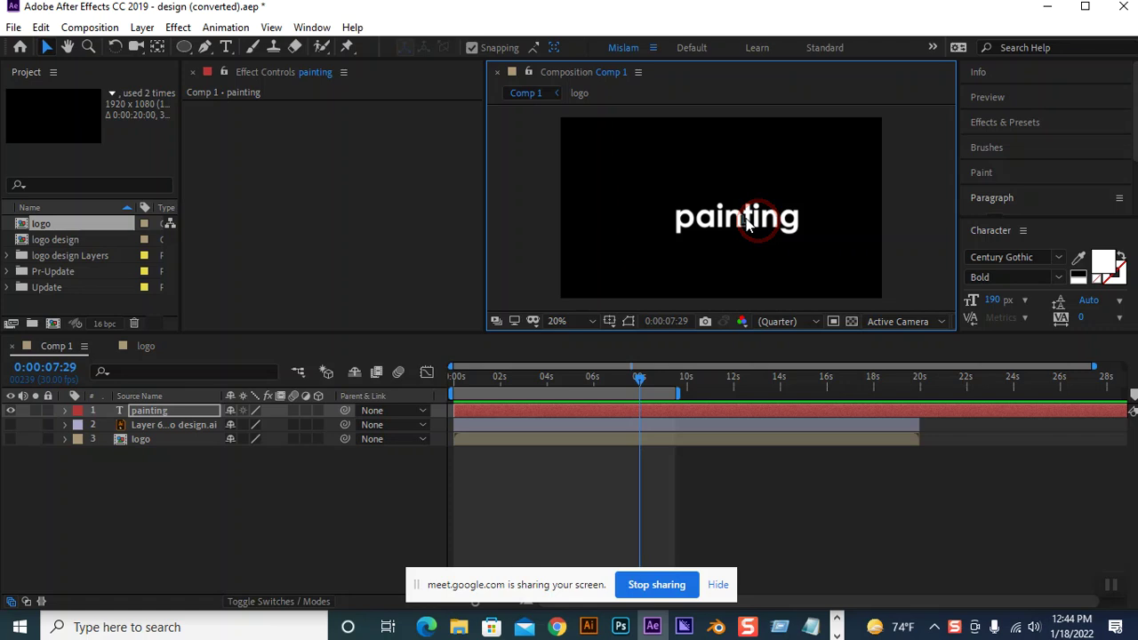
key("ctrl+t")
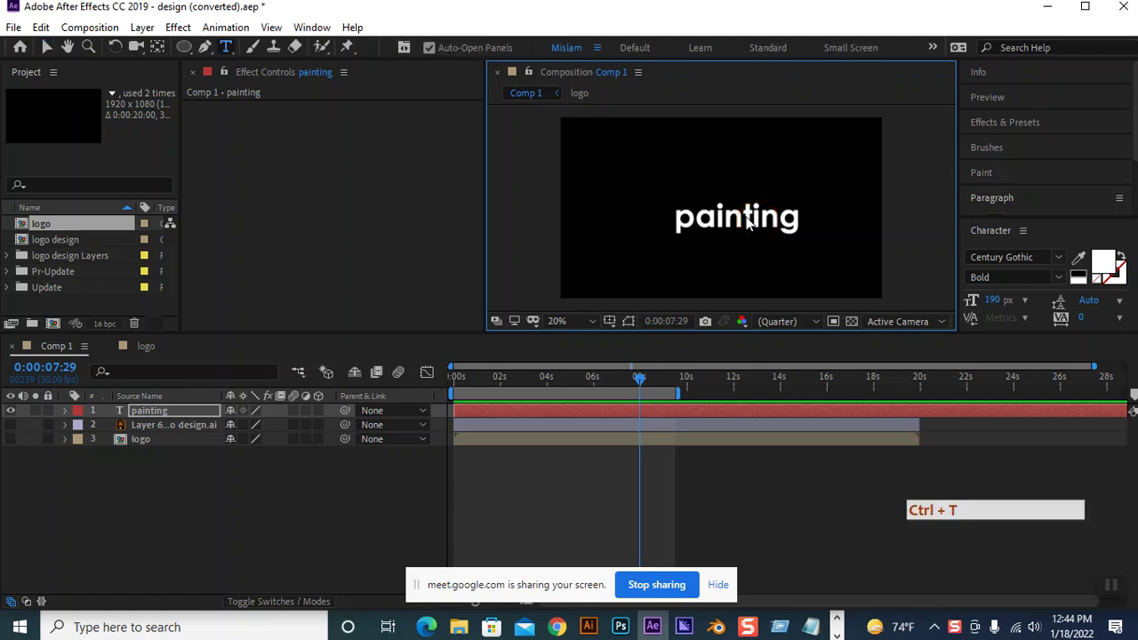
key("ctrl+t")
left_click(717, 584)
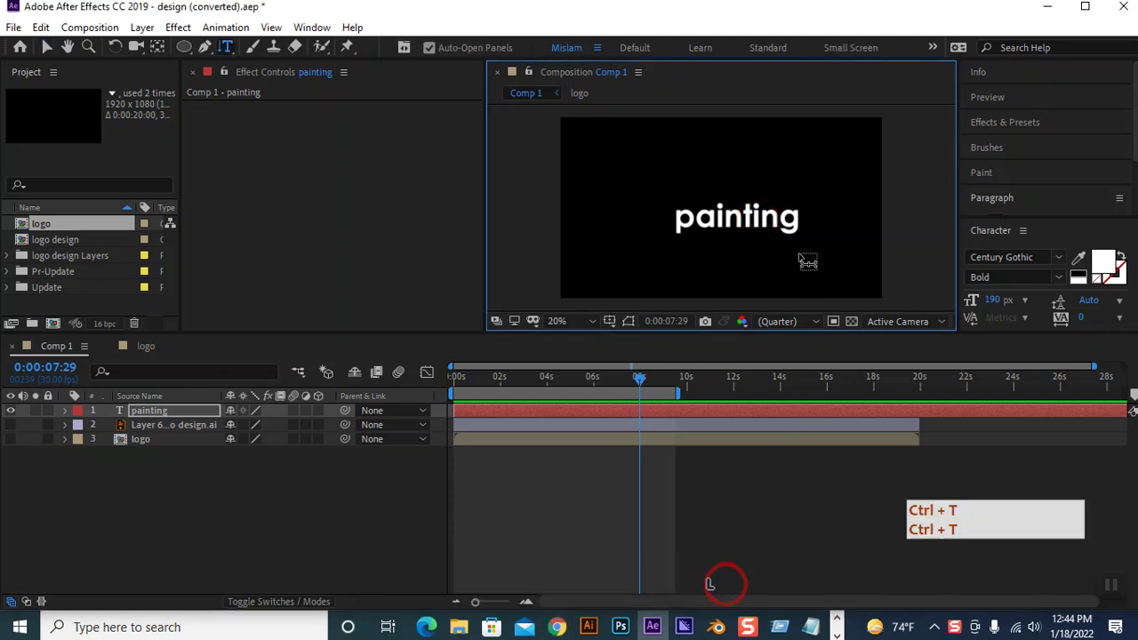
left_click(43, 47)
left_click_drag(225, 47, 298, 57)
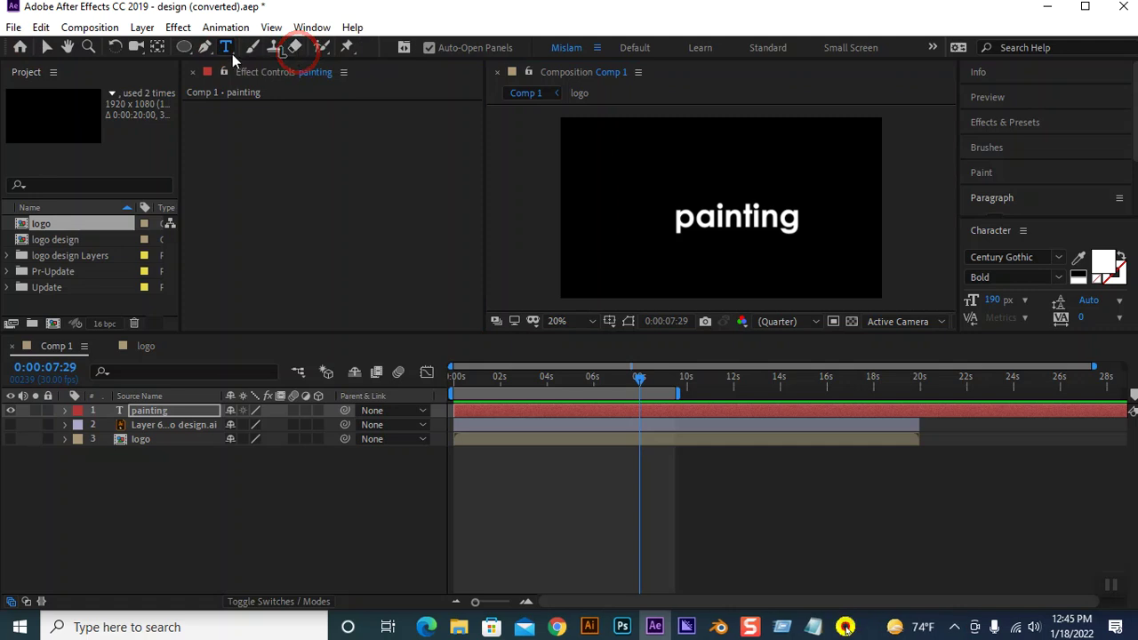
Delete the "painting" text layer from Comp 1.
left_click(716, 223)
left_click(46, 47)
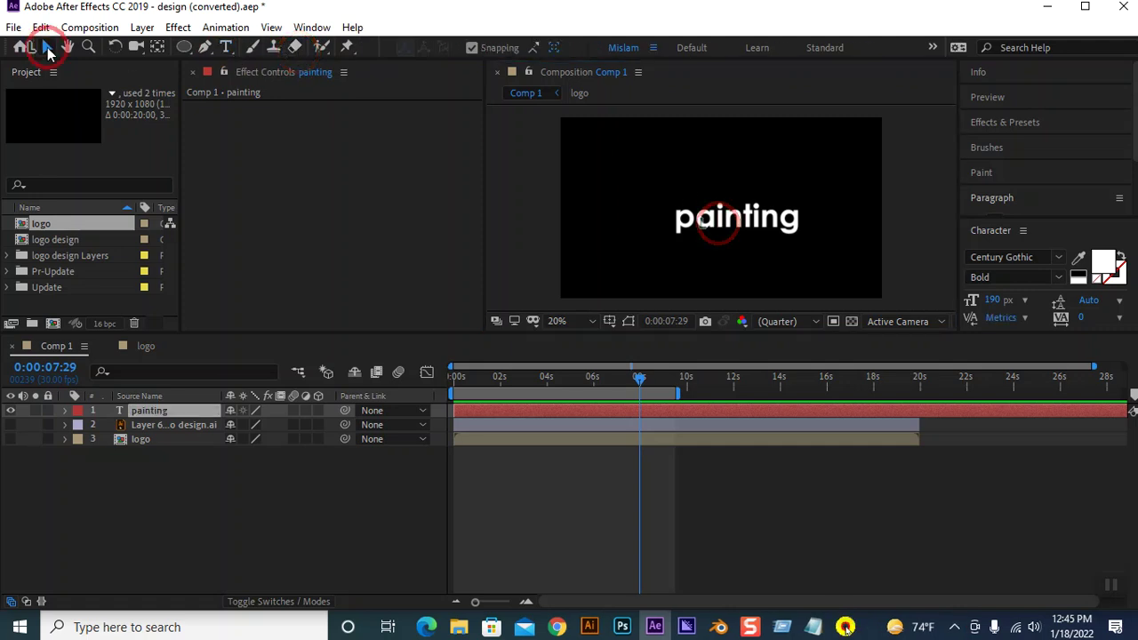
left_click(681, 223)
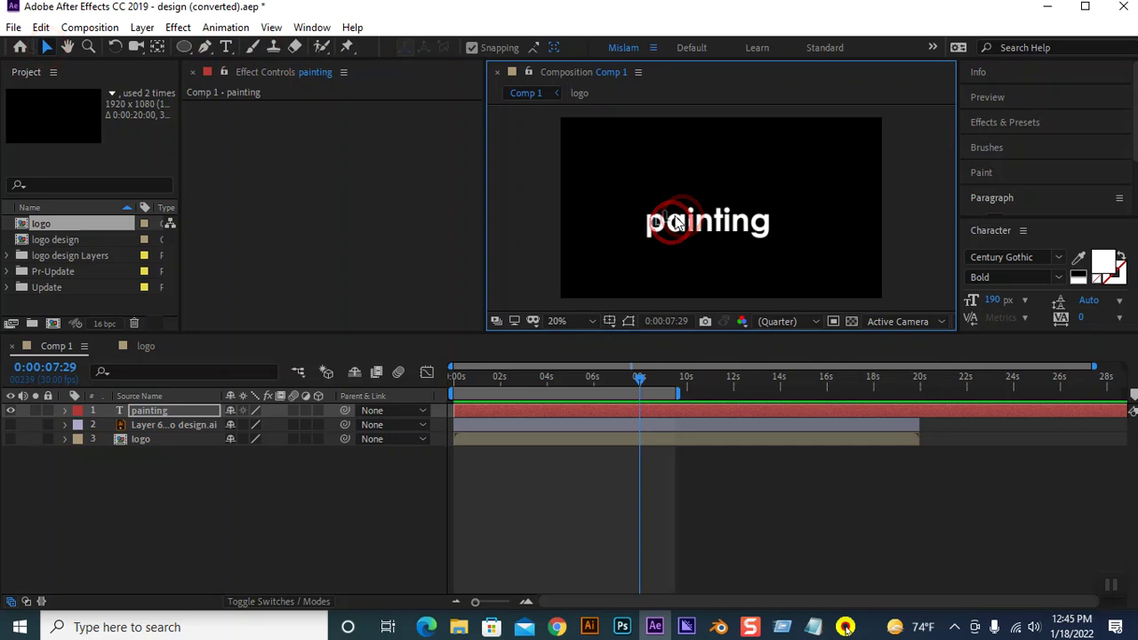
key("Delete")
Create a new text layer reading "painting" and move it slightly below and right of the frame's center.
left_click(226, 47)
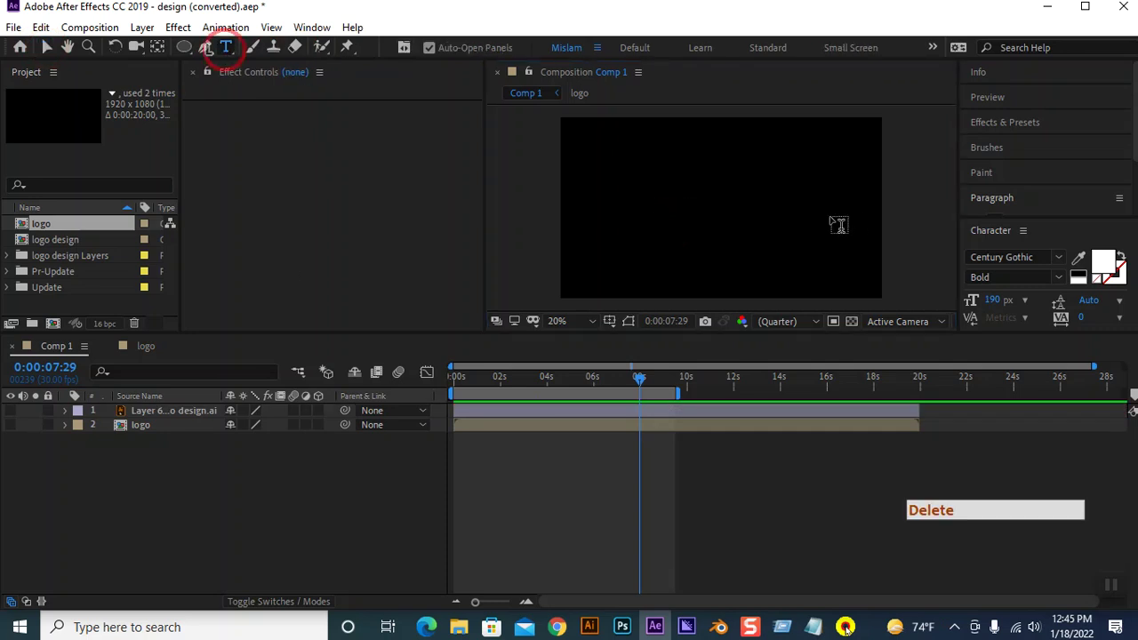
left_click(668, 208)
type("Pa")
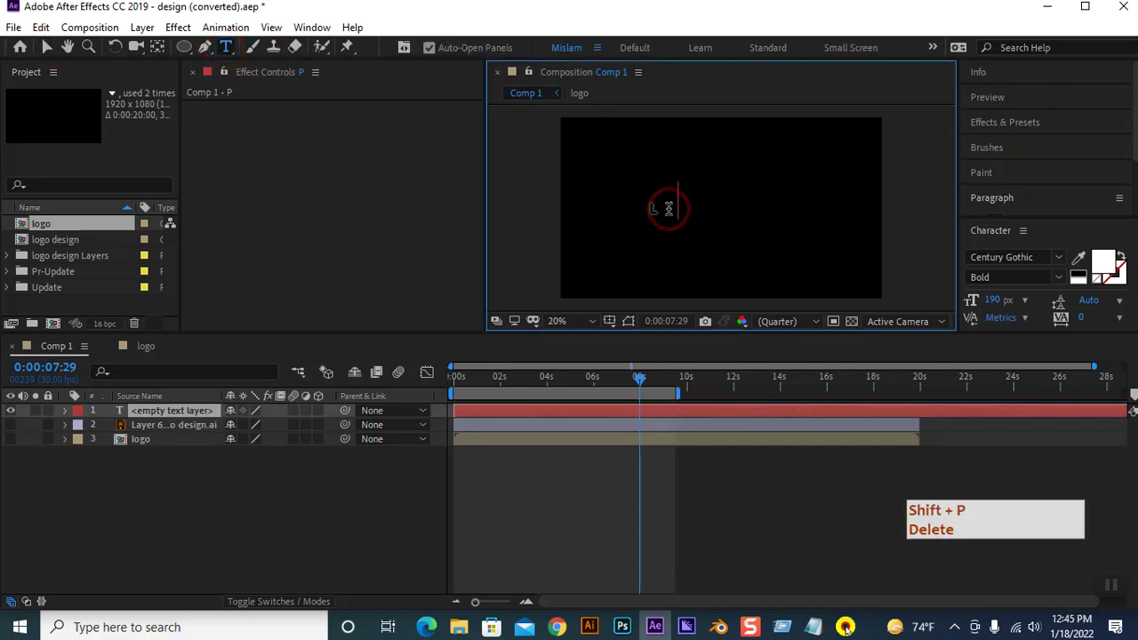
key("BackSpace")
key("BackSpace")
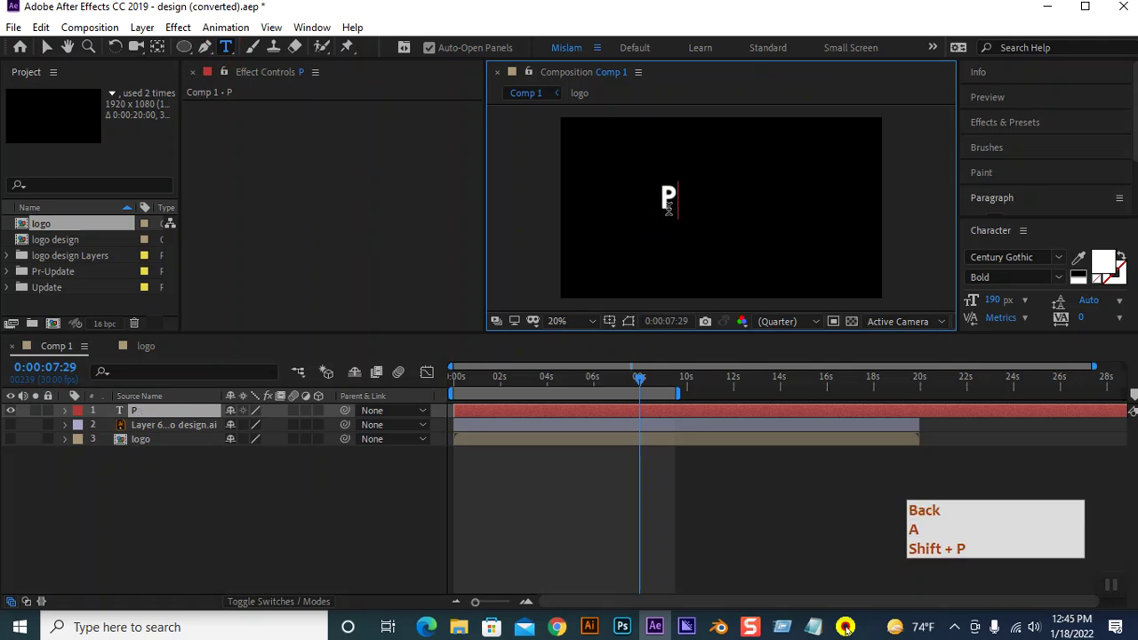
type("painting")
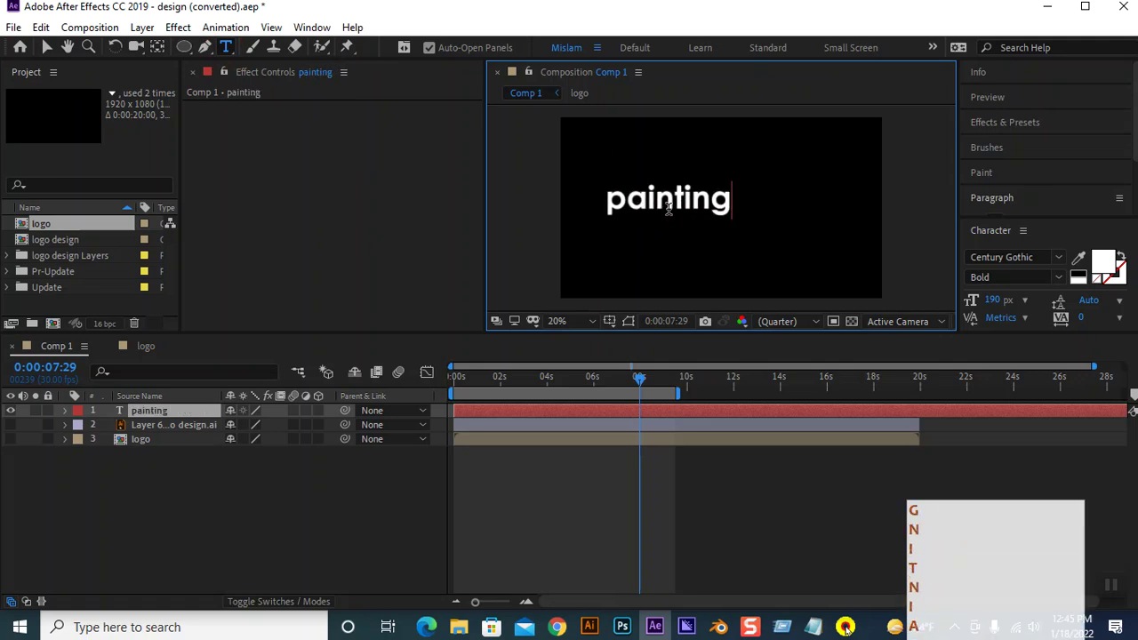
left_click(44, 50)
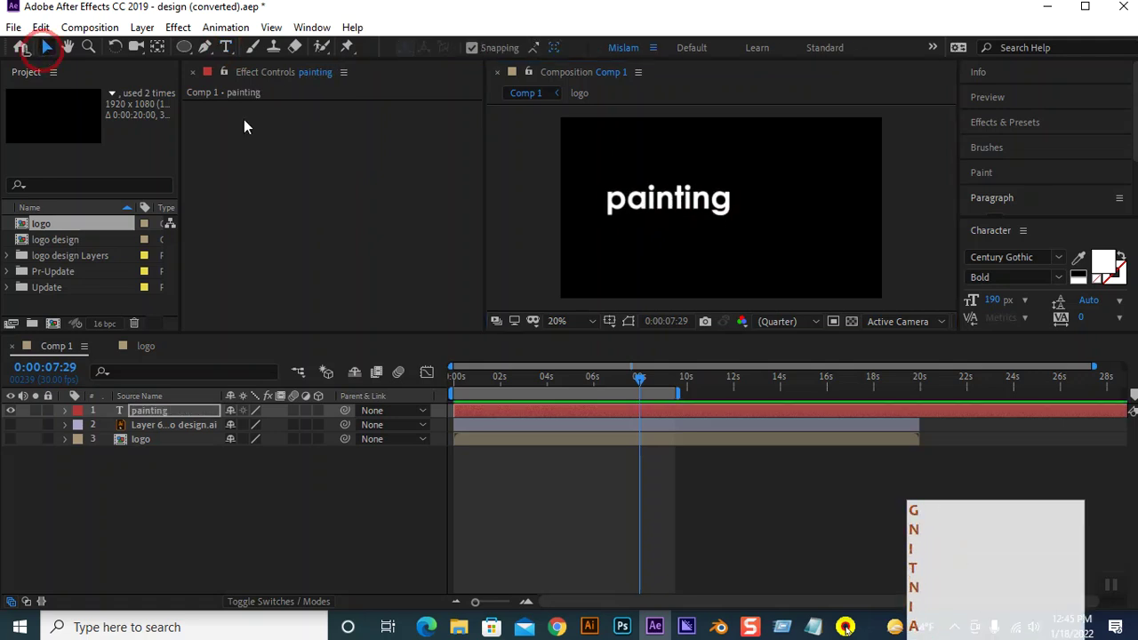
mouse_move(666, 216)
left_mouse_down()
mouse_move(719, 213)
mouse_move(730, 226)
left_mouse_up()
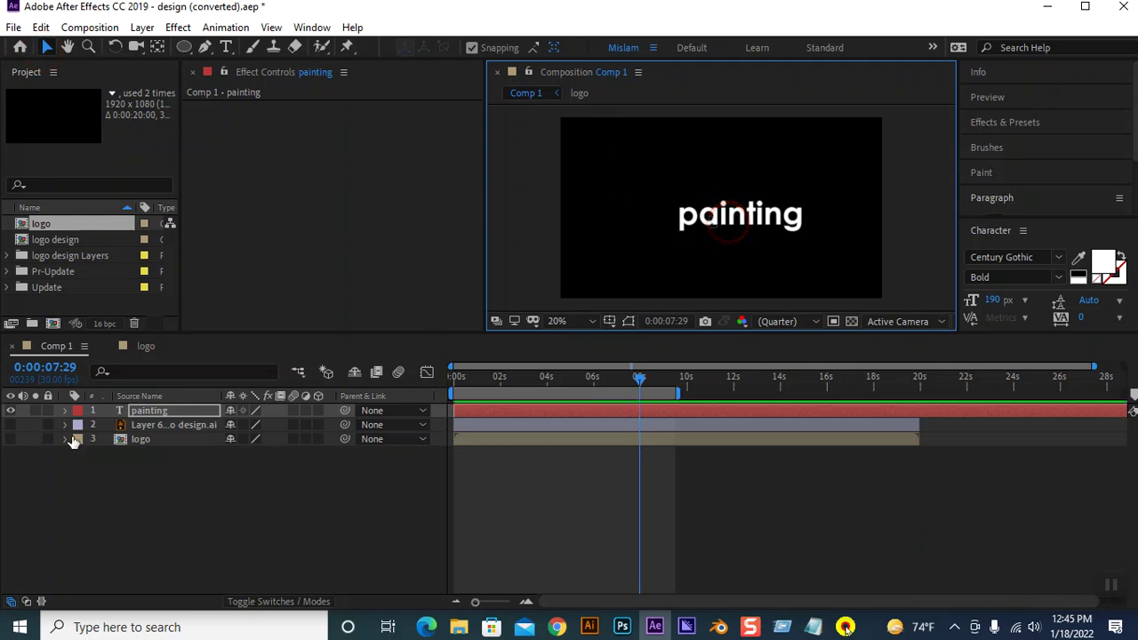
Show the Layer 6 logo design layer and set the text layer's position to 1057.6, 537.0 over the blue lettering.
left_click(11, 424)
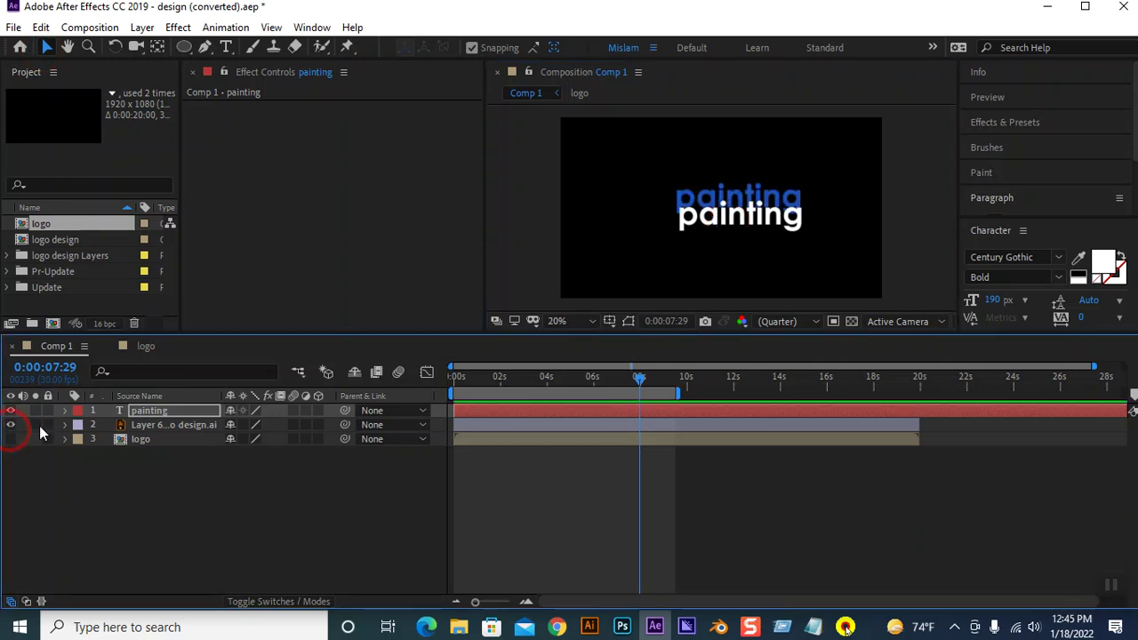
left_click(751, 227)
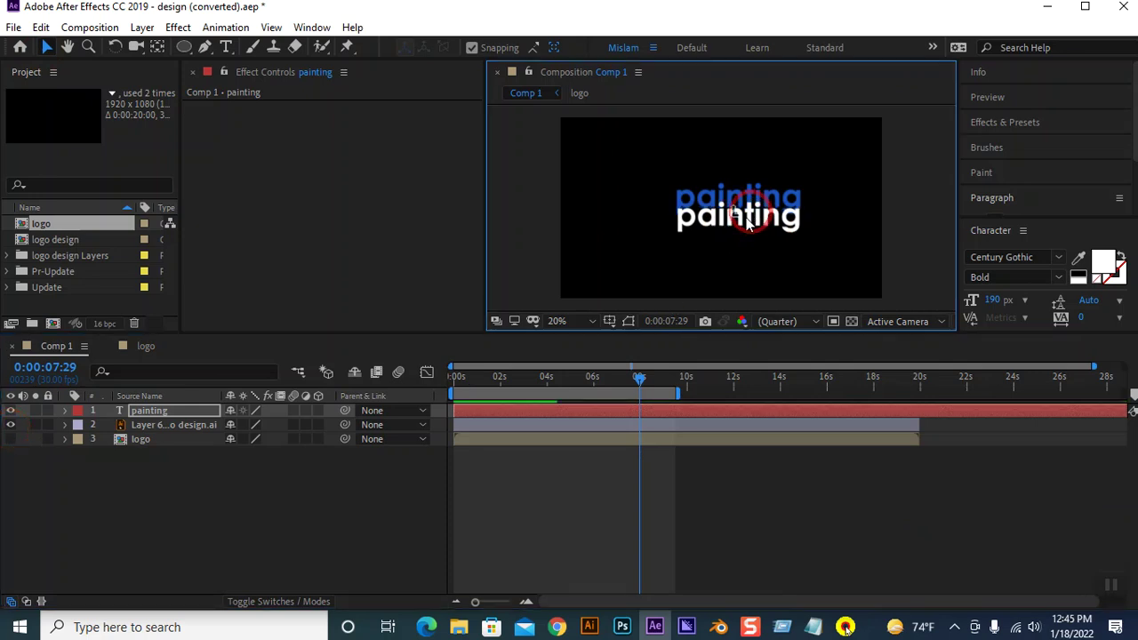
key("p")
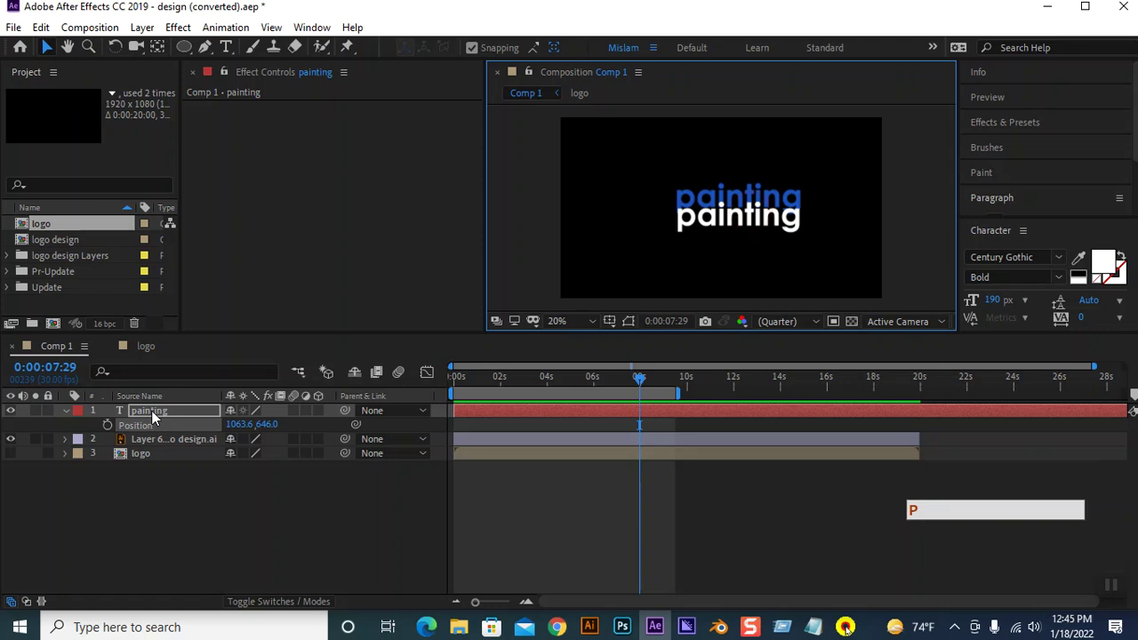
left_click(238, 425)
mouse_move(239, 425)
left_mouse_down()
mouse_move(310, 421)
mouse_move(241, 421)
mouse_move(122, 475)
mouse_move(234, 418)
mouse_move(229, 426)
left_mouse_up()
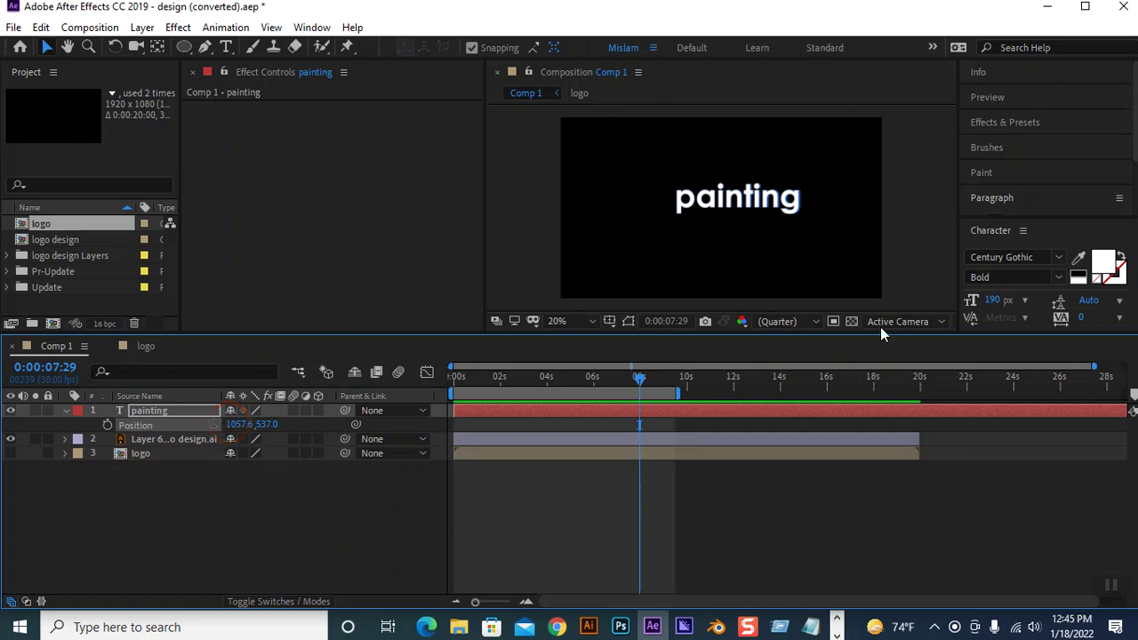
Reveal the paragraph options, move the current time to 0:00:08:01 and activate the Pan Behind (Anchor Point) tool.
left_click_drag(1015, 222, 1010, 278)
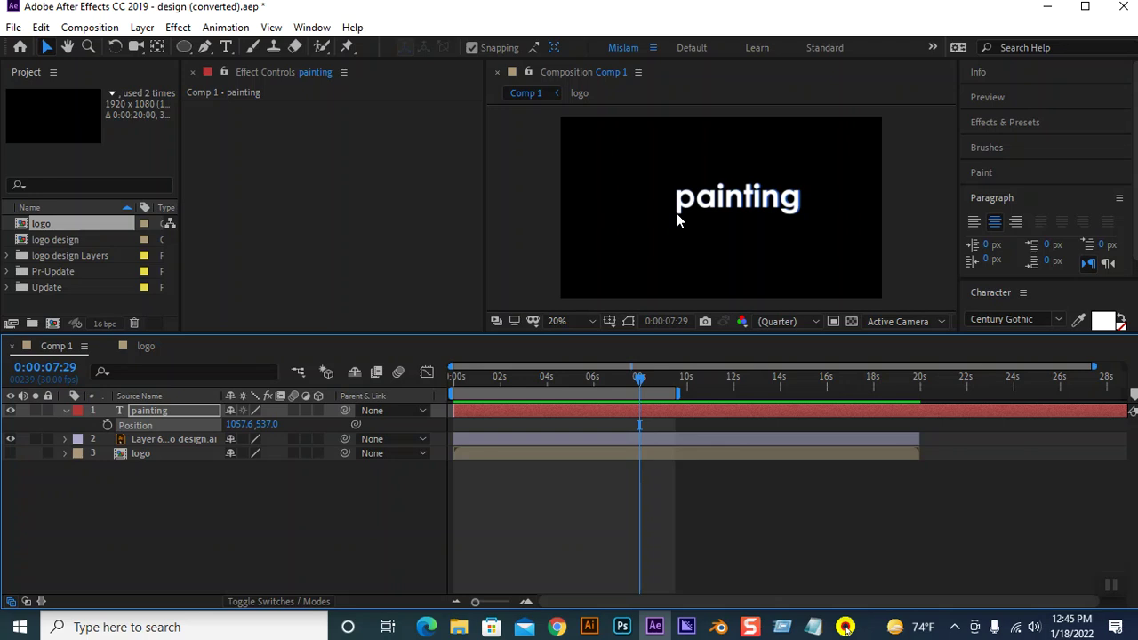
mouse_move(639, 380)
left_mouse_down()
mouse_move(549, 378)
mouse_move(638, 374)
left_mouse_up()
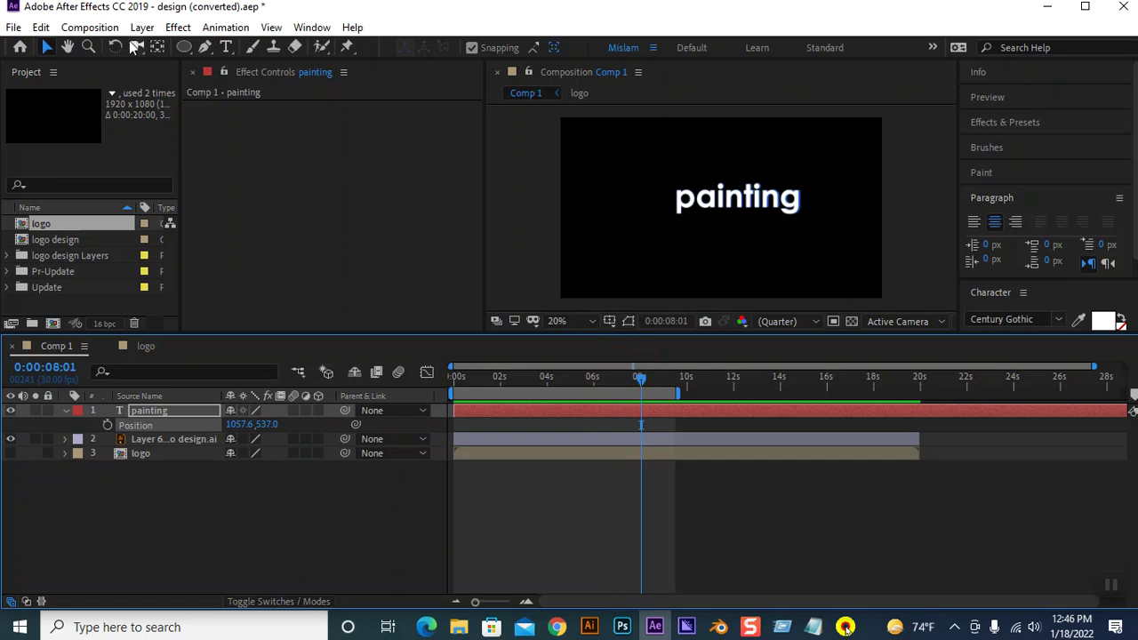
left_click(157, 47)
left_click(725, 212)
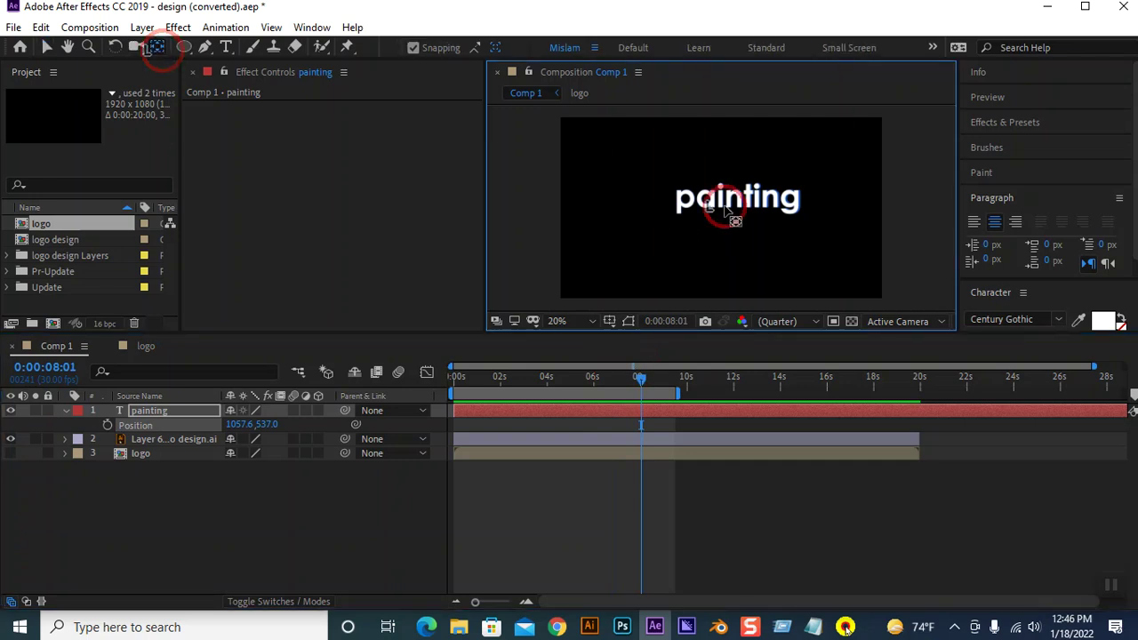
left_click(177, 410)
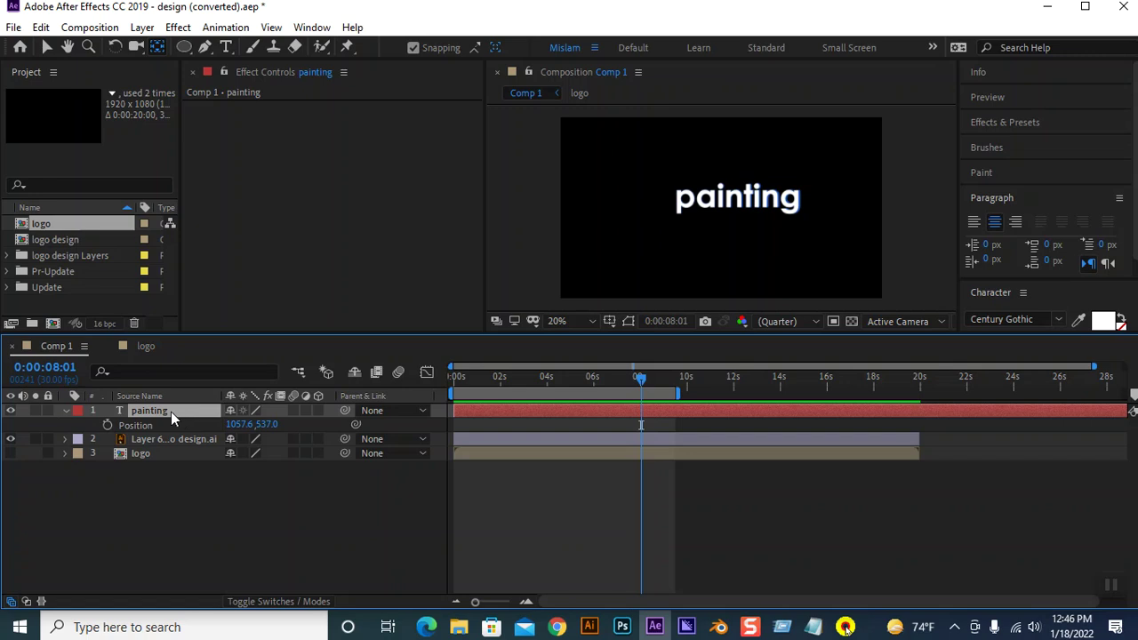
left_click(159, 460)
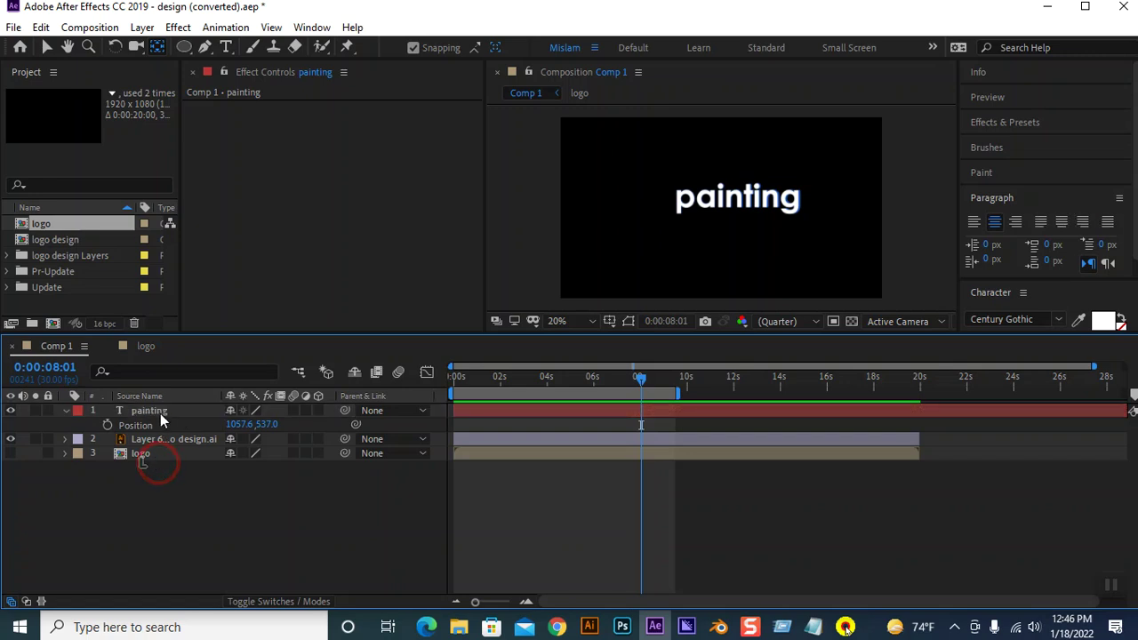
left_click(161, 414)
left_click(144, 346)
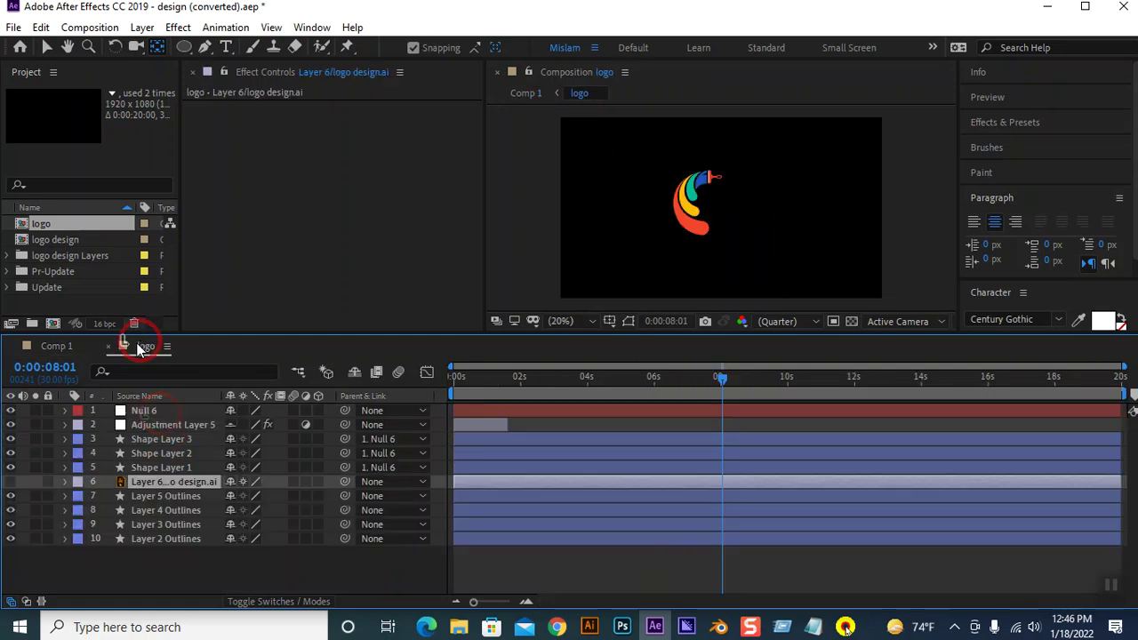
left_click(58, 348)
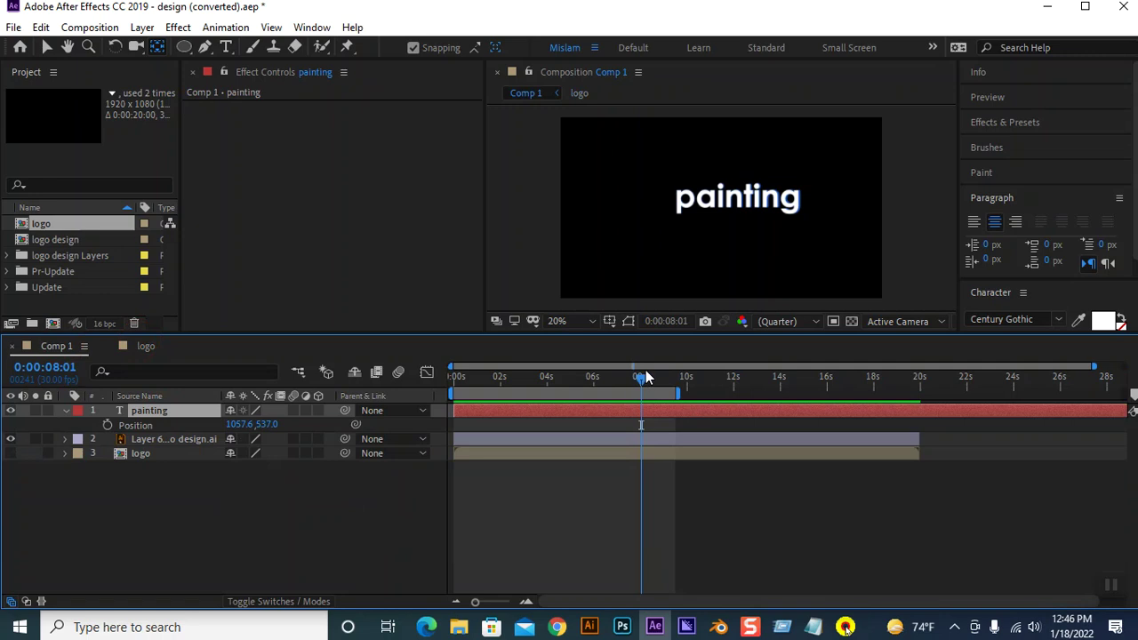
Try left alignment on the "painting" text and return it to centered alignment.
left_click(978, 224)
left_click(995, 224)
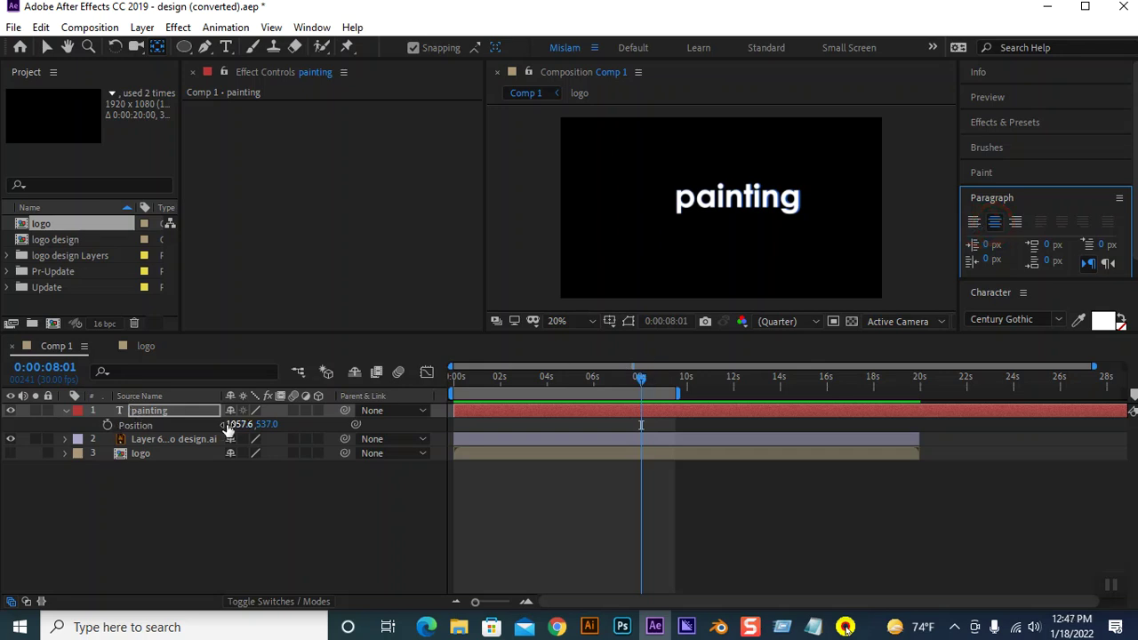
Expand the "painting" layer's transform properties and set its anchor point to 0.0, 74.0.
left_click(67, 411)
left_click(65, 412)
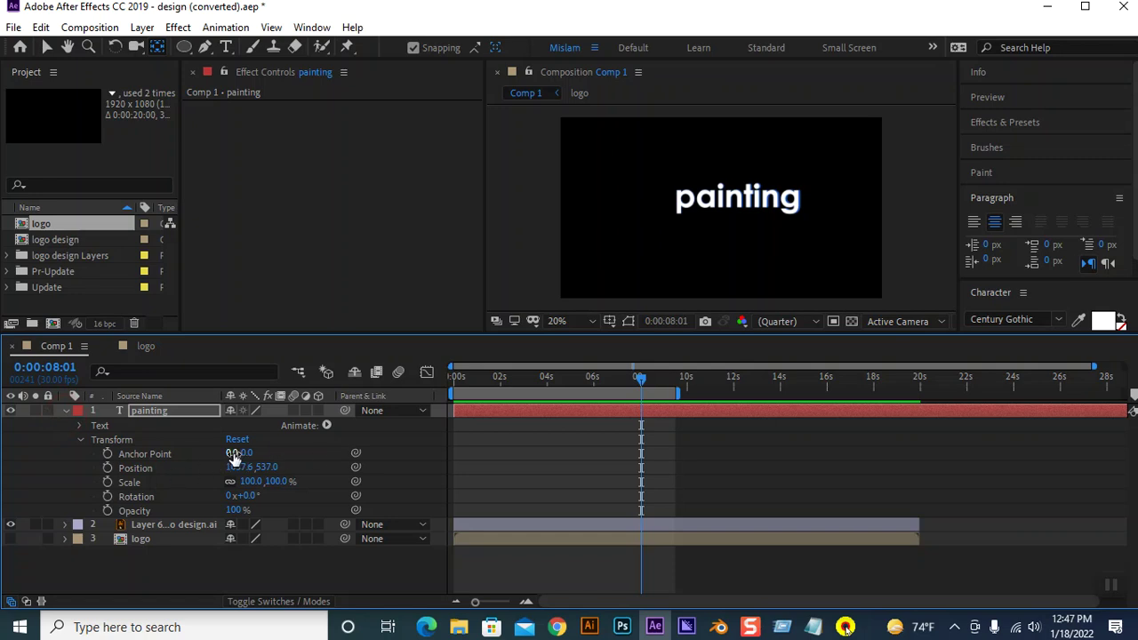
left_click_drag(238, 455, 297, 454)
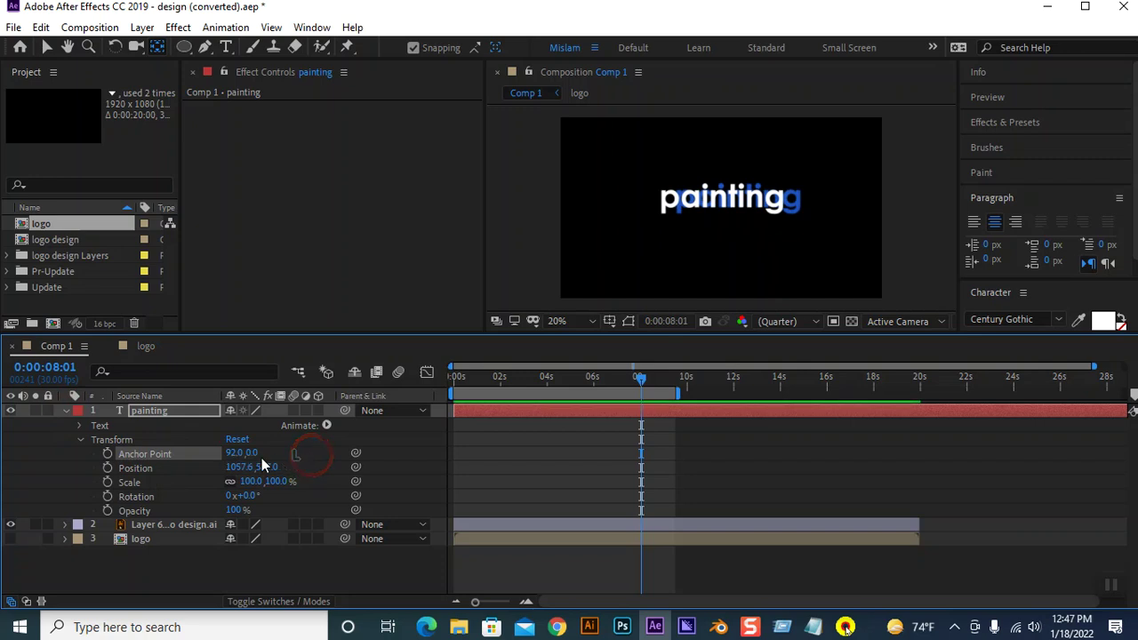
left_click_drag(238, 454, 200, 454)
left_click(233, 453)
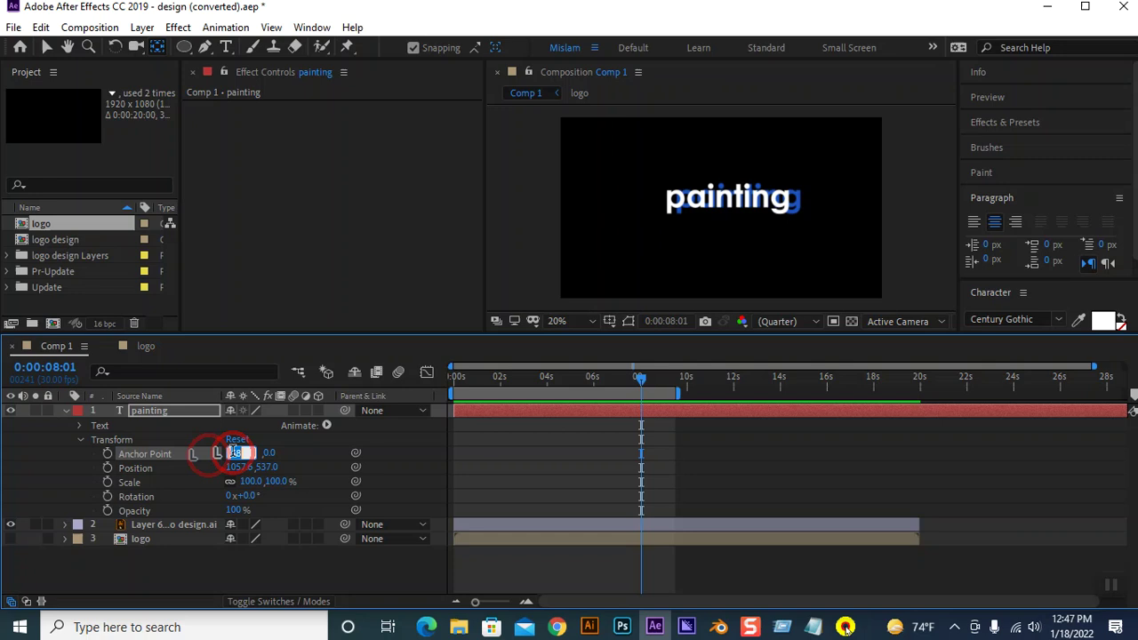
type("0")
key("Return")
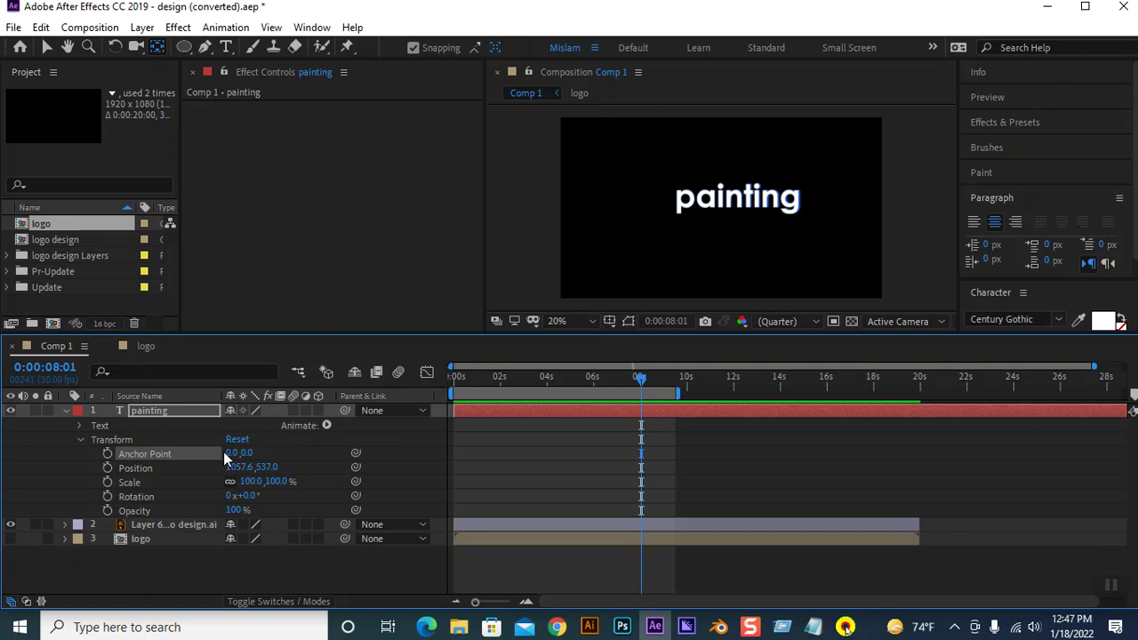
left_click_drag(253, 455, 315, 452)
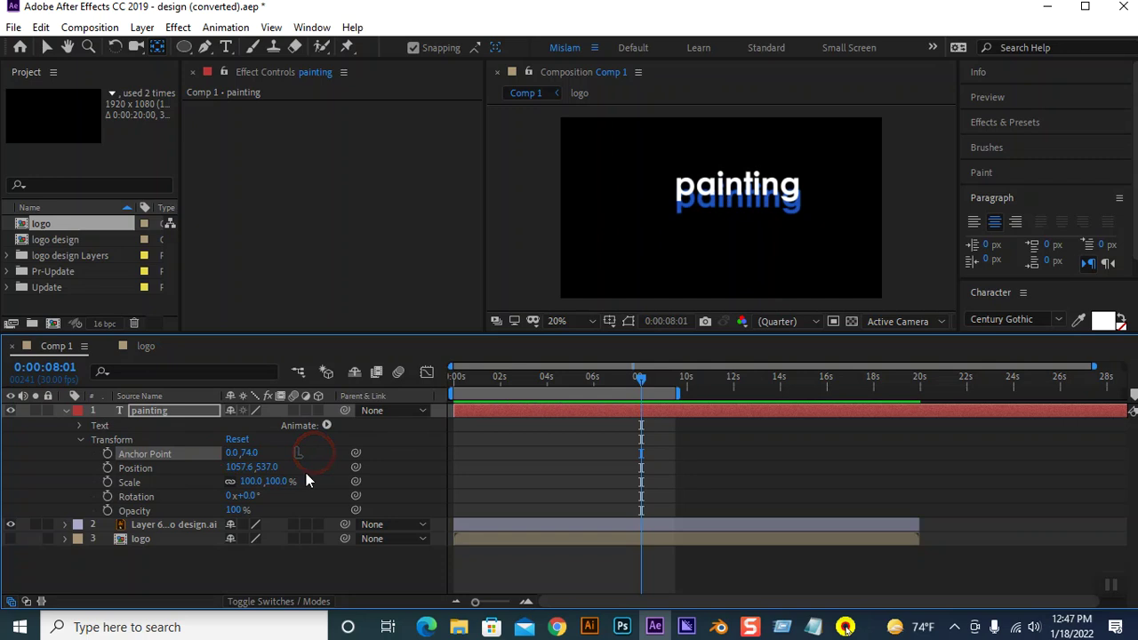
Collapse the "painting" layer's Transform group and expand its Text group.
left_click(80, 439)
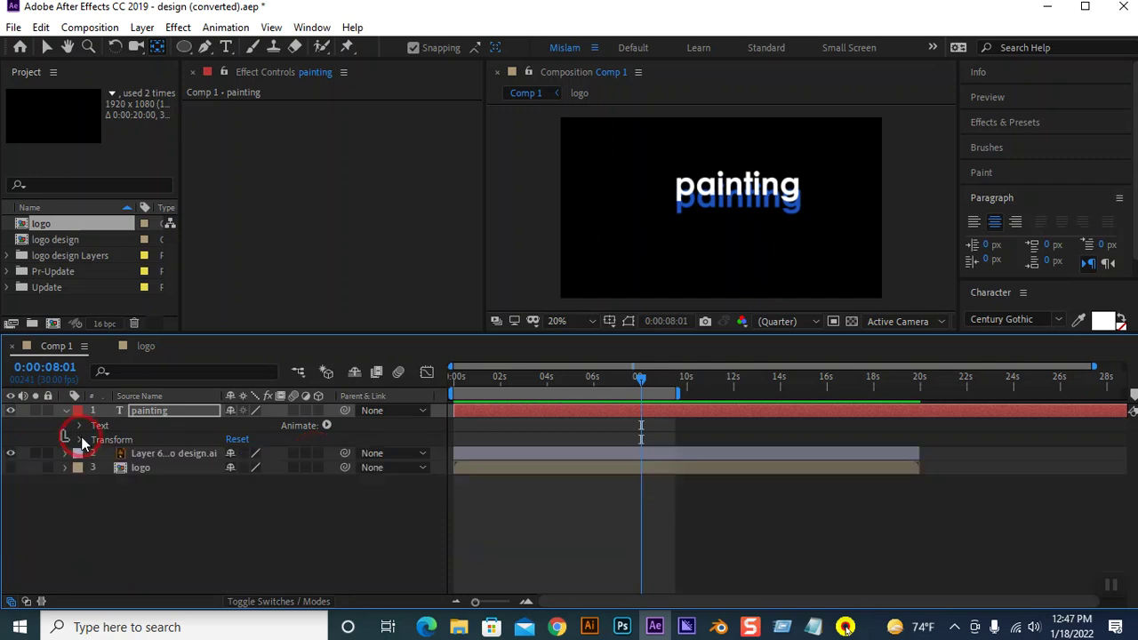
left_click(79, 426)
left_click(79, 425)
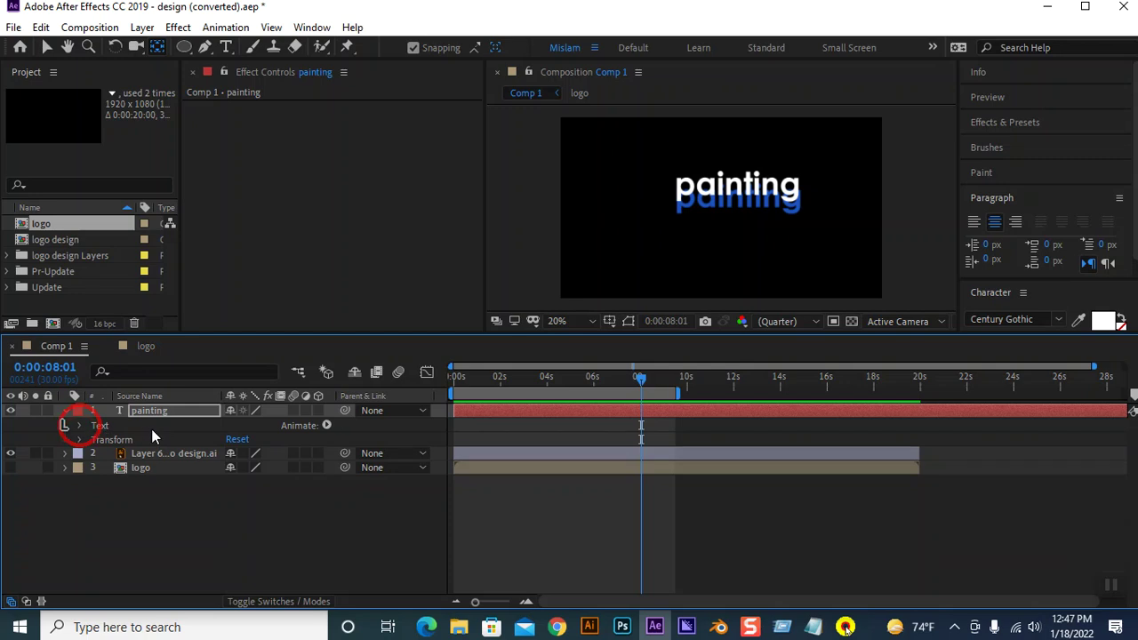
left_click(79, 426)
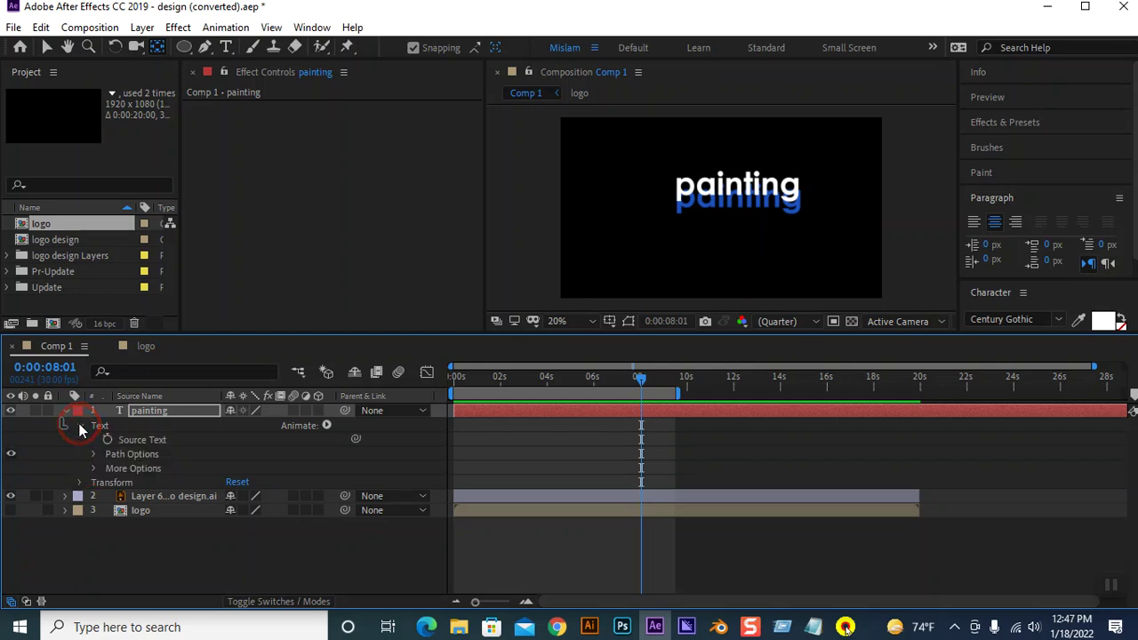
Collapse the "painting" layer's Text group and add a text animator for Position.
left_click(80, 426)
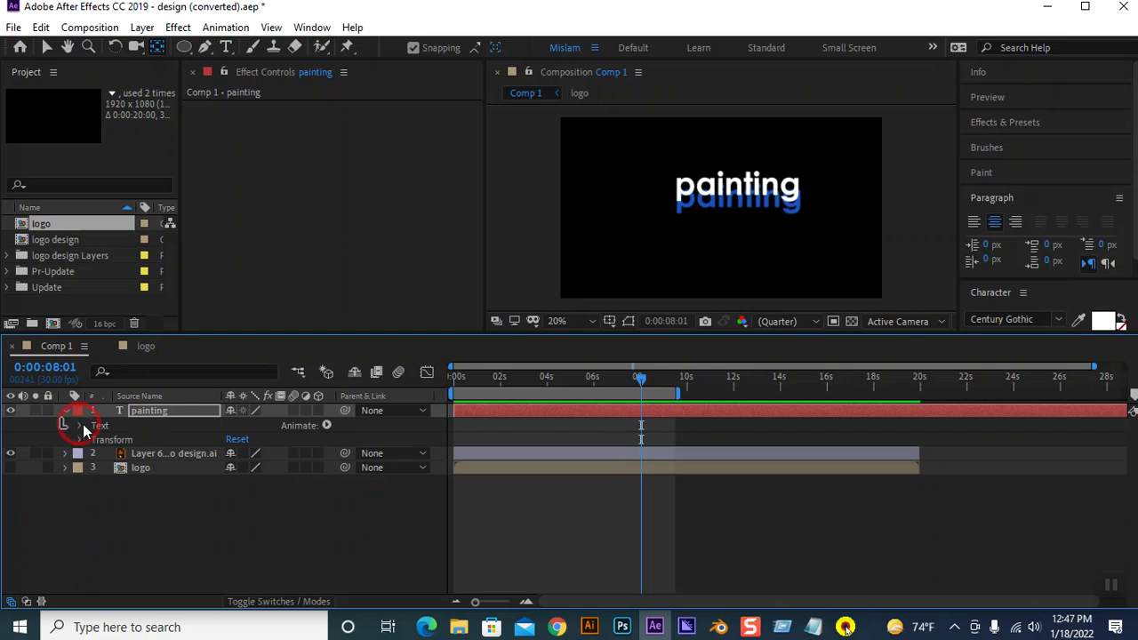
left_click(326, 426)
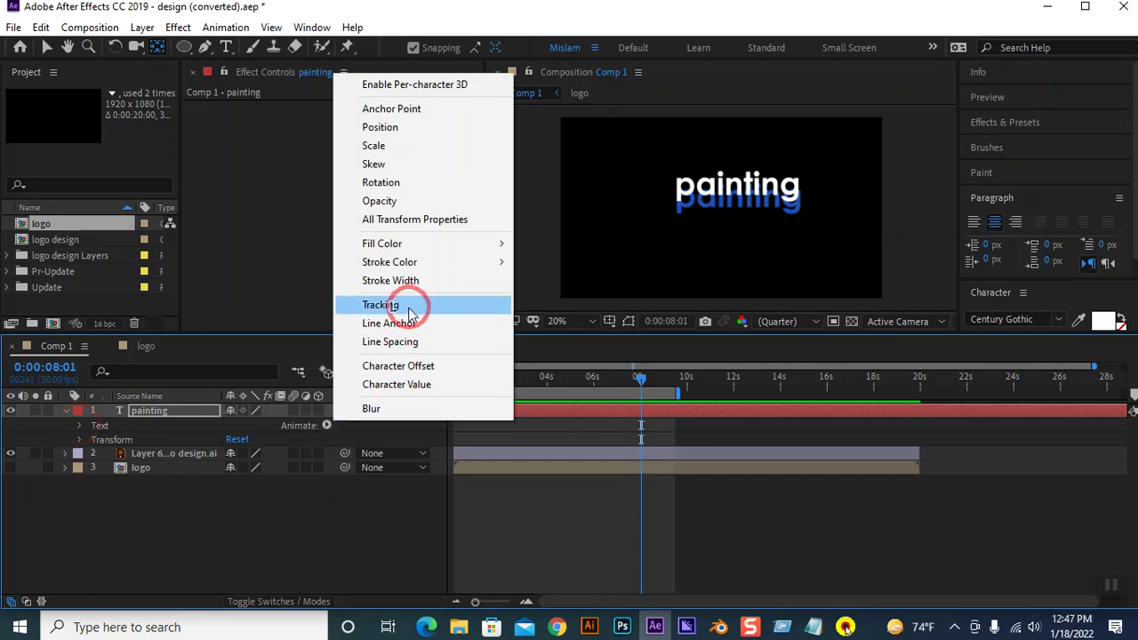
left_click(392, 127)
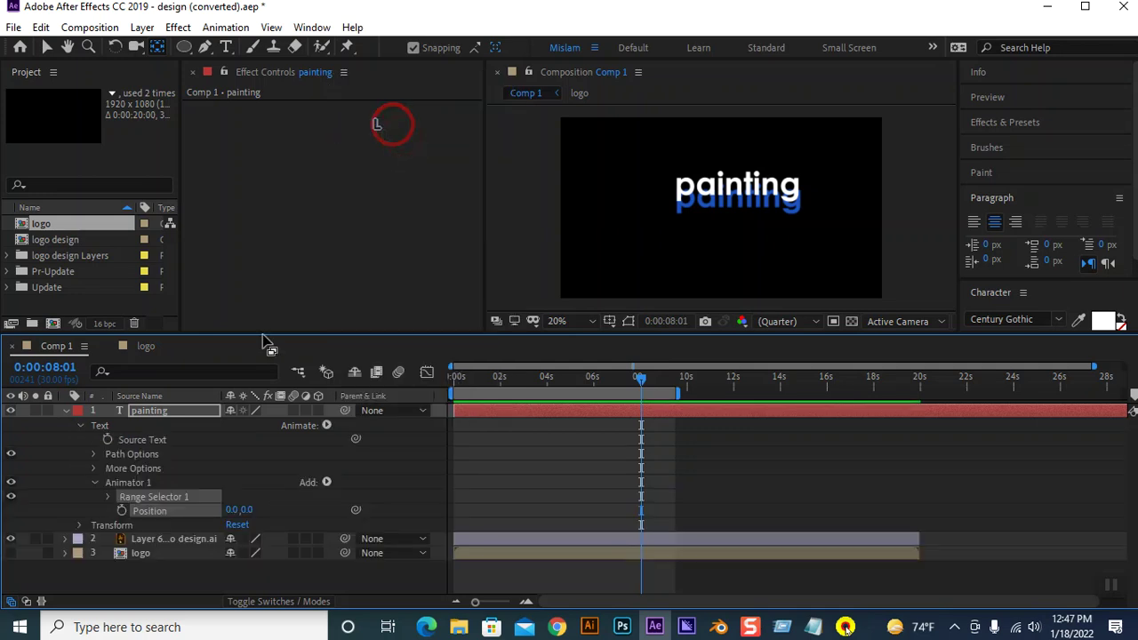
Add the Opacity and Tracking properties to Animator 1 of the "painting" text.
left_click(327, 483)
mouse_move(356, 488)
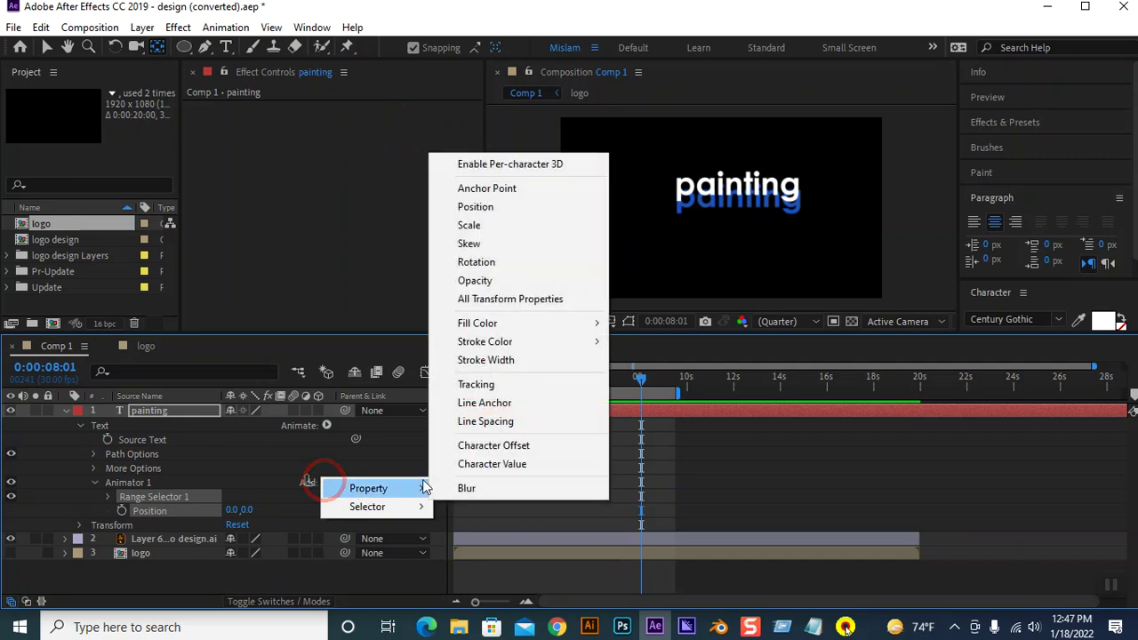
left_click(486, 281)
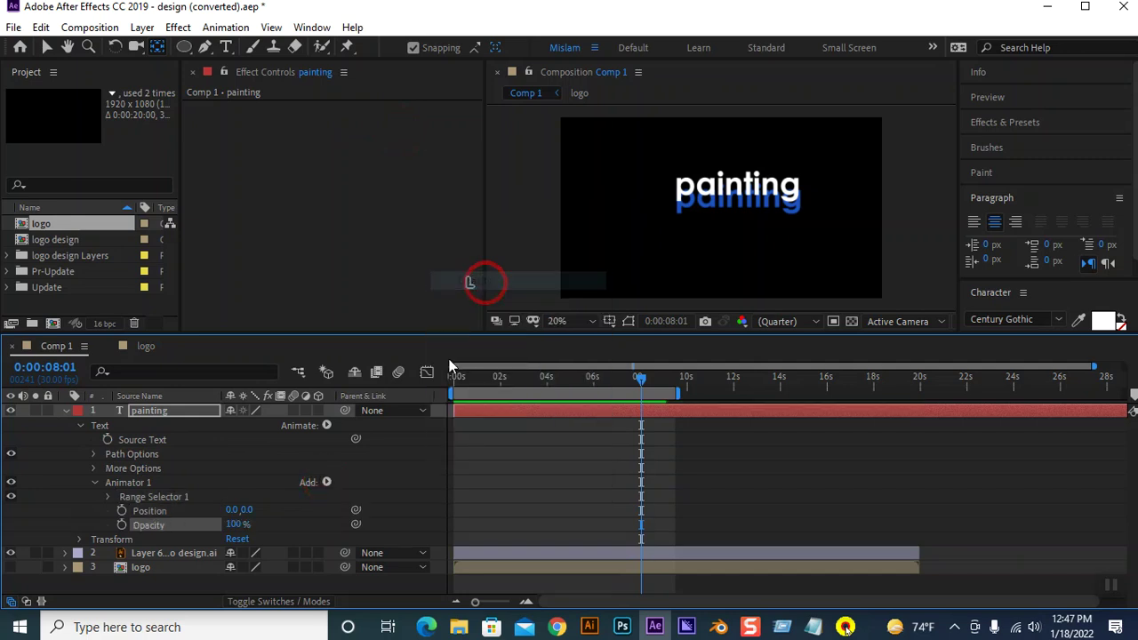
left_click(327, 483)
mouse_move(359, 488)
left_click(506, 386)
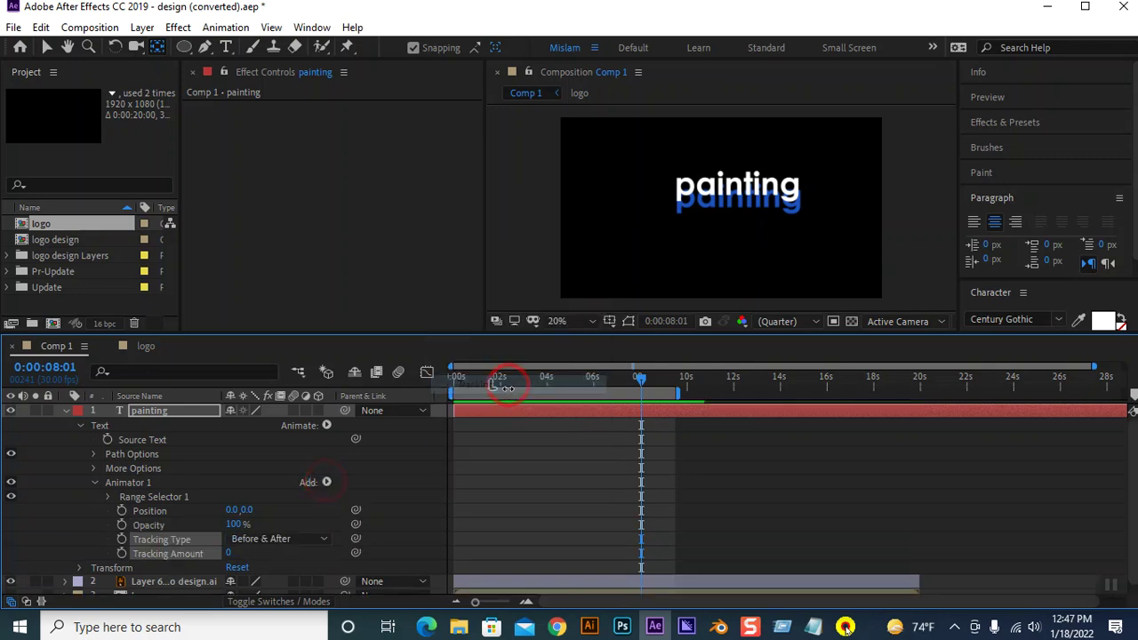
Set the text animator's Position to 0.0, 100.0.
left_click(229, 554)
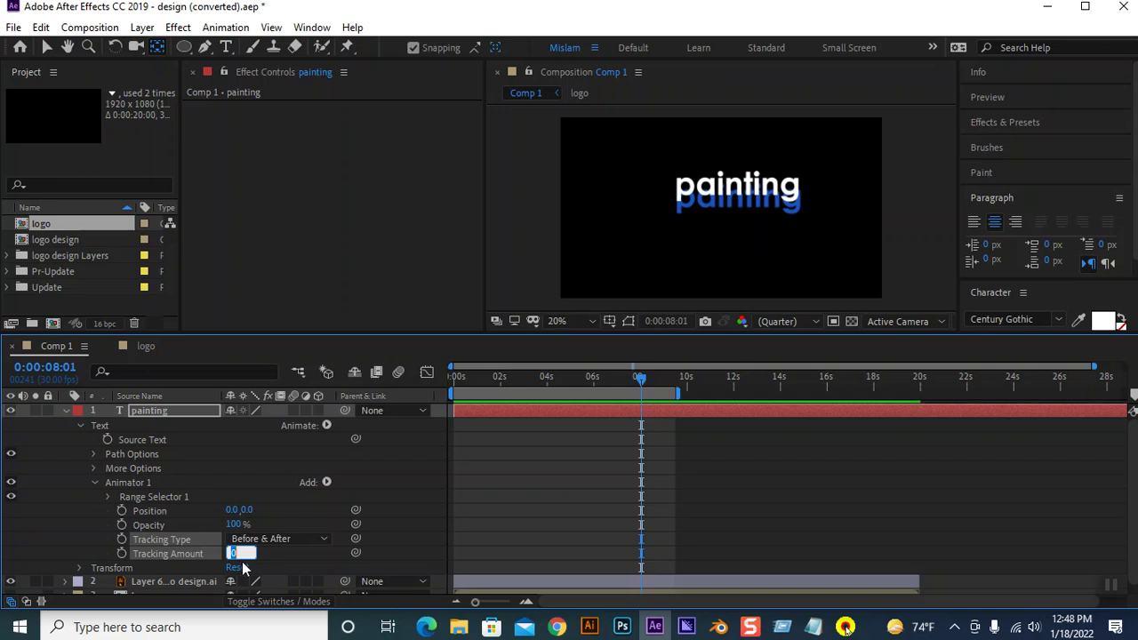
left_click(246, 508)
type("100")
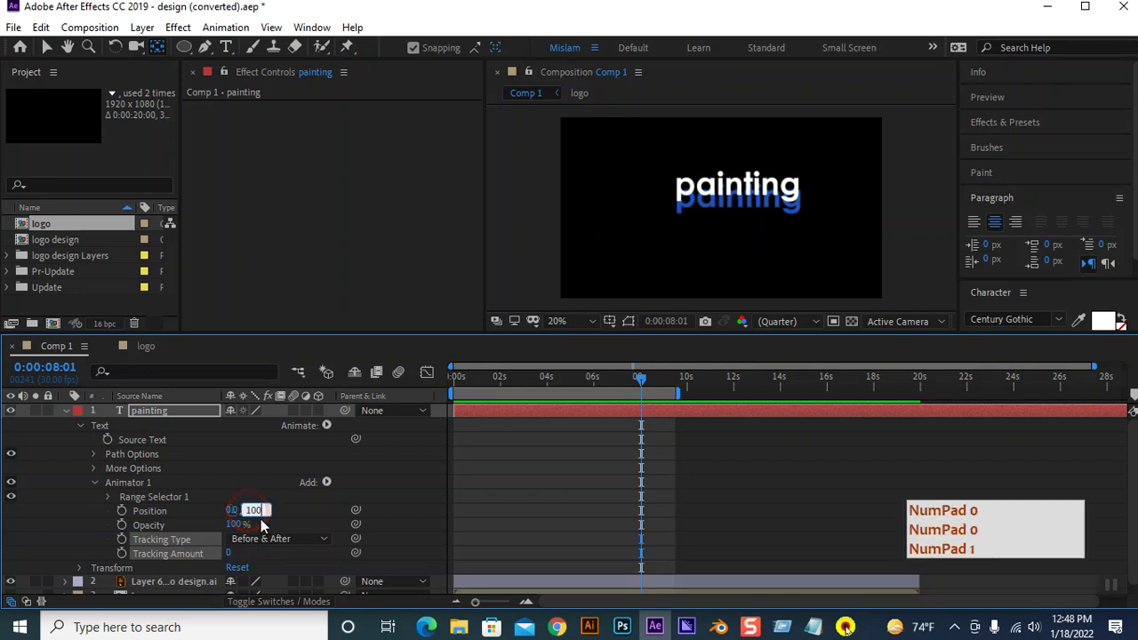
key("Return")
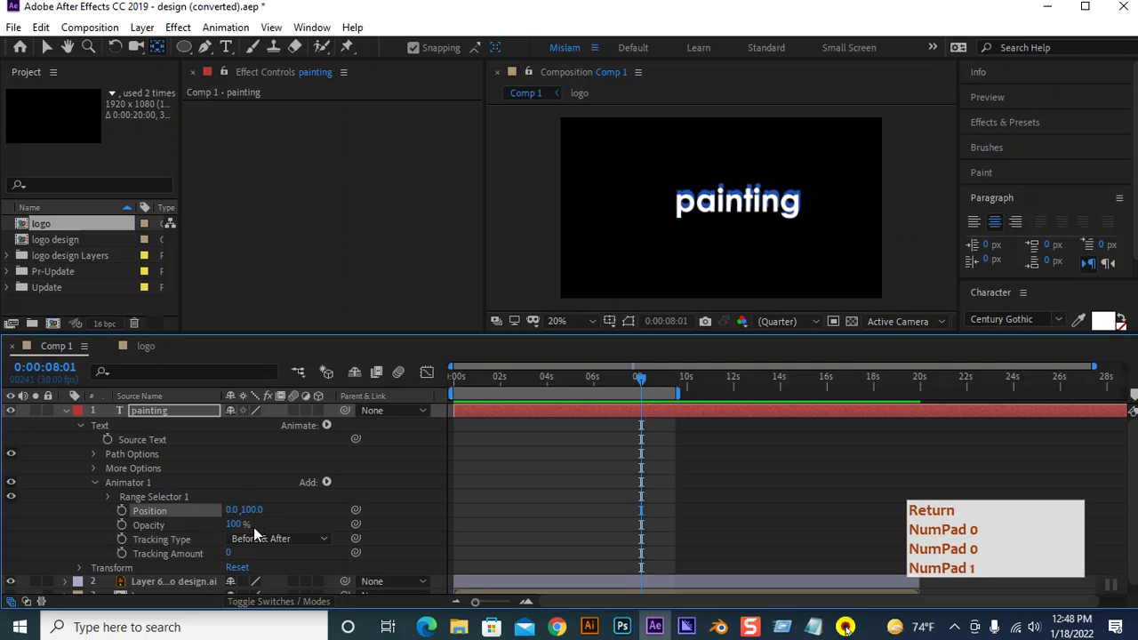
Set the text animator's Opacity to 0% and its Tracking Amount to 50.
left_click(235, 525)
type("0")
key("Return")
left_click(229, 553)
type("50")
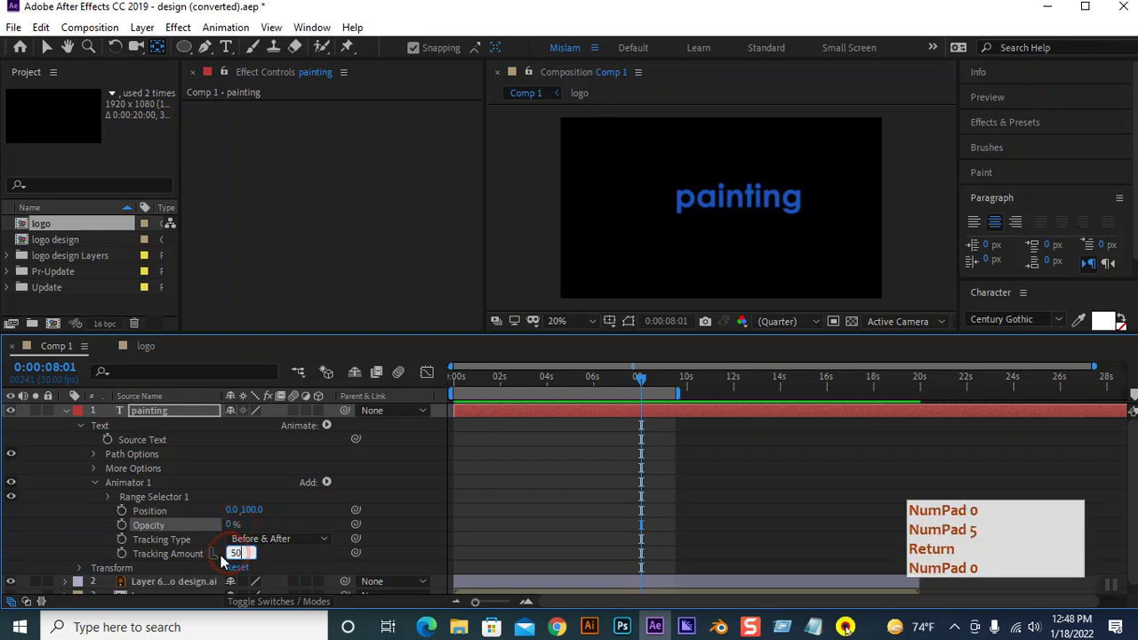
key("Return")
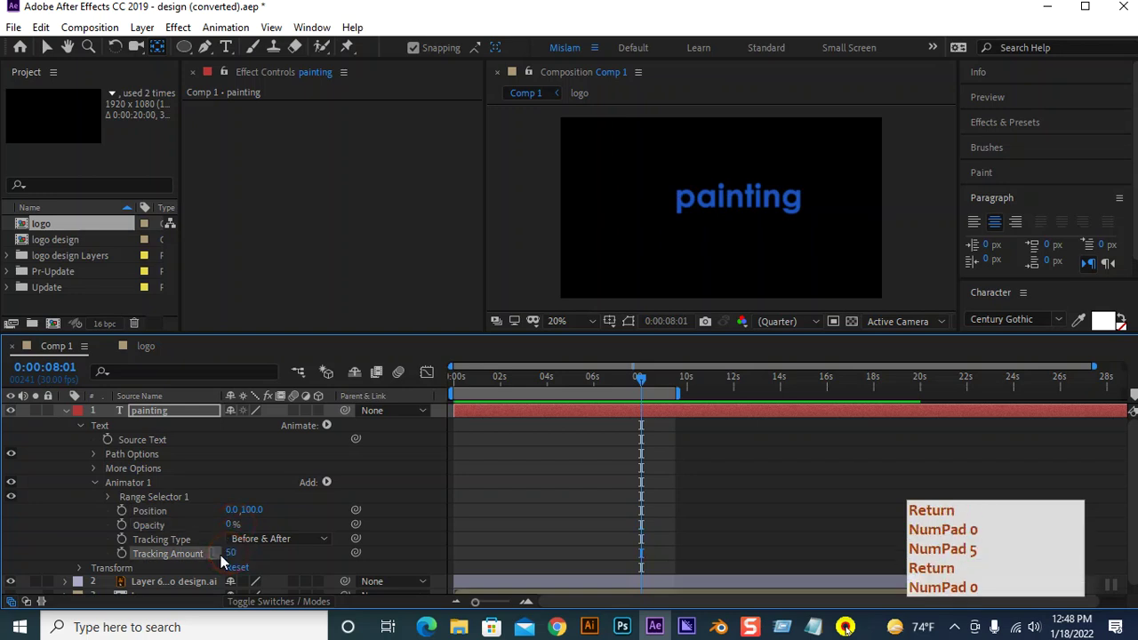
Expand Range Selector 1 and the "painting" layer's Transform group, and set the layer's anchor point to 0.0, 75.0.
left_click(107, 497)
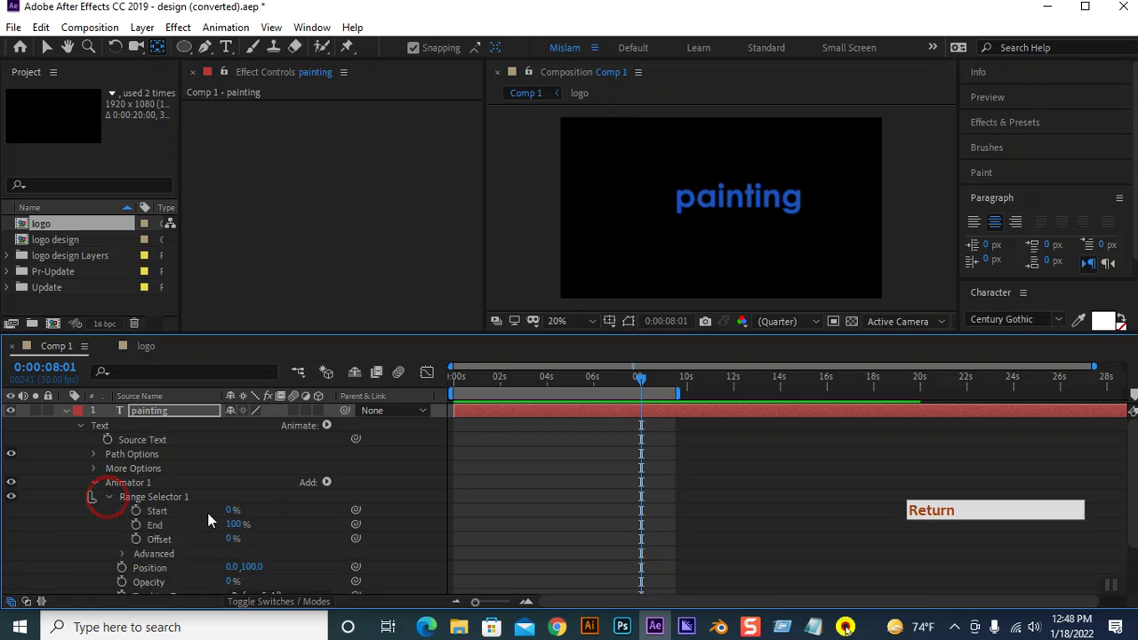
mouse_move(224, 514)
left_mouse_down()
mouse_move(256, 507)
mouse_move(204, 508)
left_mouse_up()
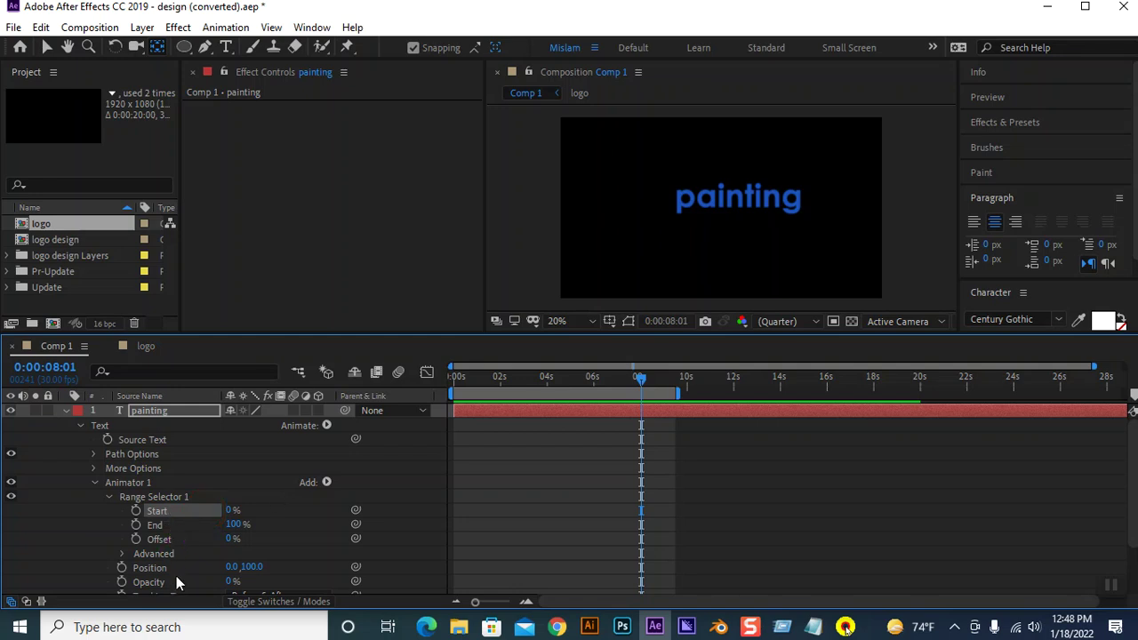
scroll(172, 563, "down", 3)
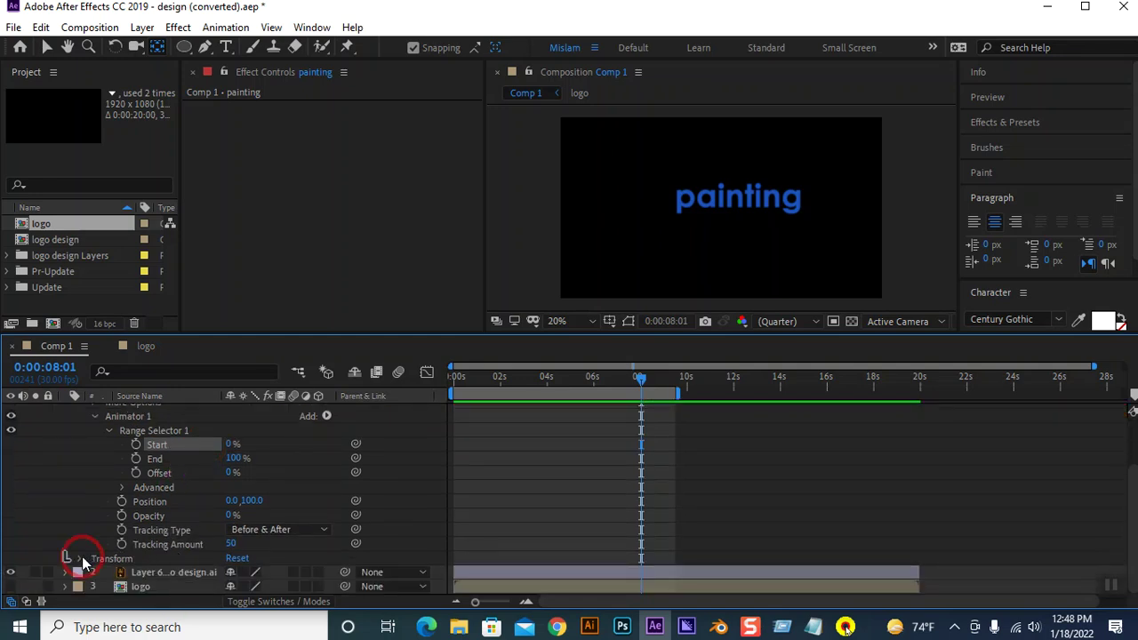
left_click(82, 560)
left_click_drag(241, 531, 243, 530)
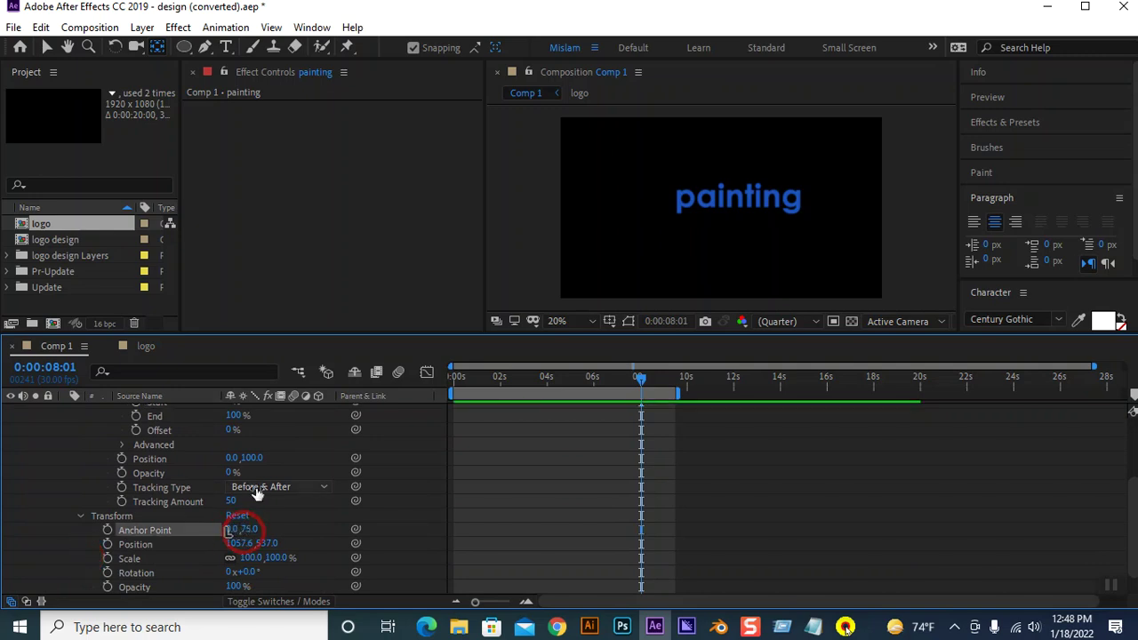
Try a range selector Start of 34% and shift the "painting" layer's anchor point to -272.0, 72.0.
scroll(256, 476, "up", 3)
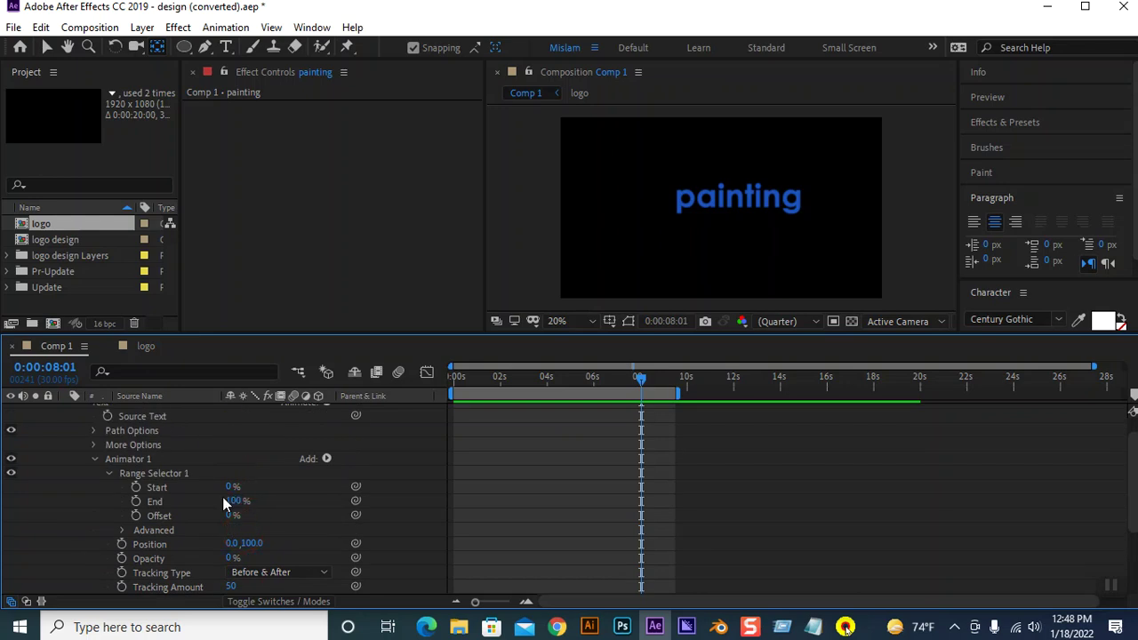
left_click_drag(233, 489, 271, 488)
scroll(304, 530, "down", 3)
left_click_drag(247, 531, 9, 536)
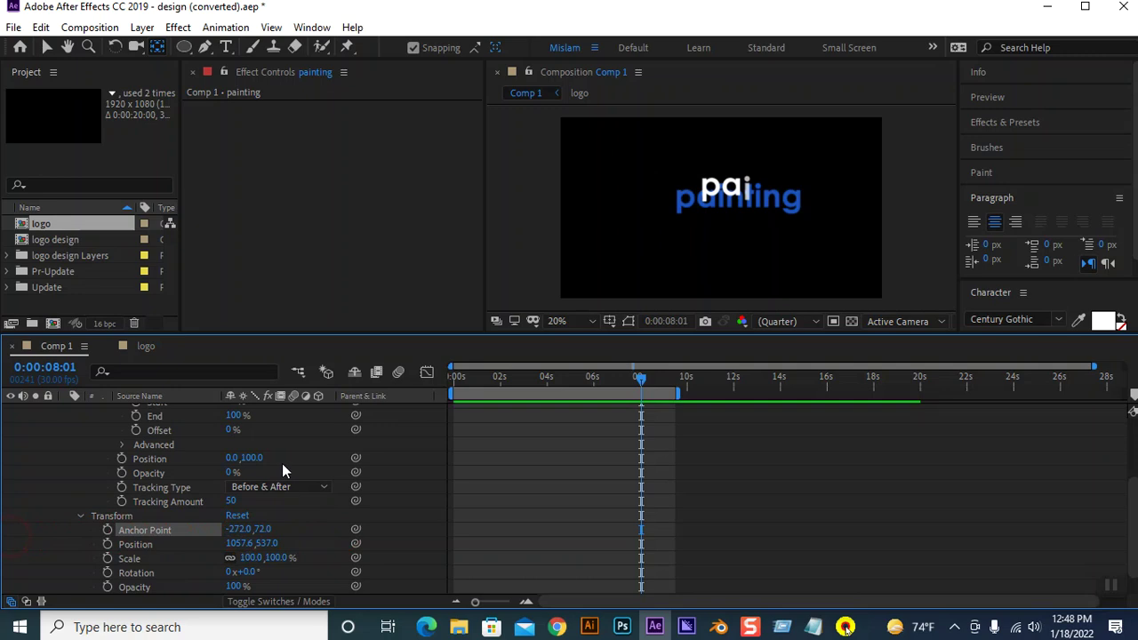
Try a range selector Start of 89%, with right and left alignment on the "painting" text.
scroll(281, 436, "up", 1)
mouse_move(232, 444)
left_mouse_down()
mouse_move(311, 448)
mouse_move(143, 445)
mouse_move(242, 446)
mouse_move(182, 445)
mouse_move(396, 418)
left_mouse_up()
left_click(1016, 222)
left_click(974, 222)
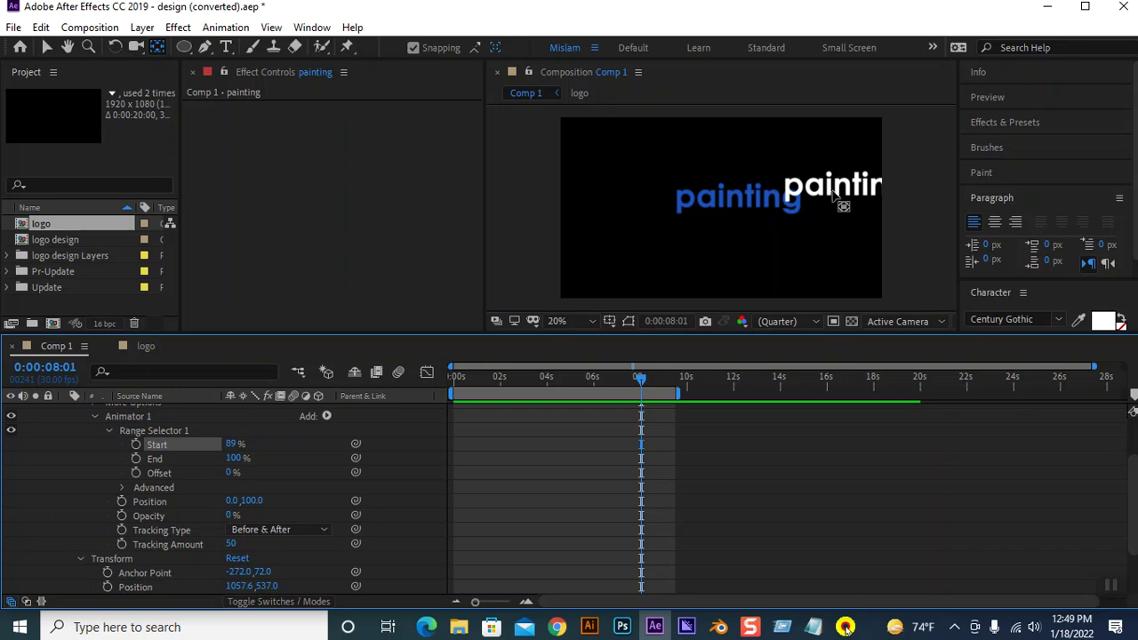
Move the current time to 0:00:00:00 and undo the last alignment, Start and horizontal anchor point changes.
scroll(220, 484, "up", 2)
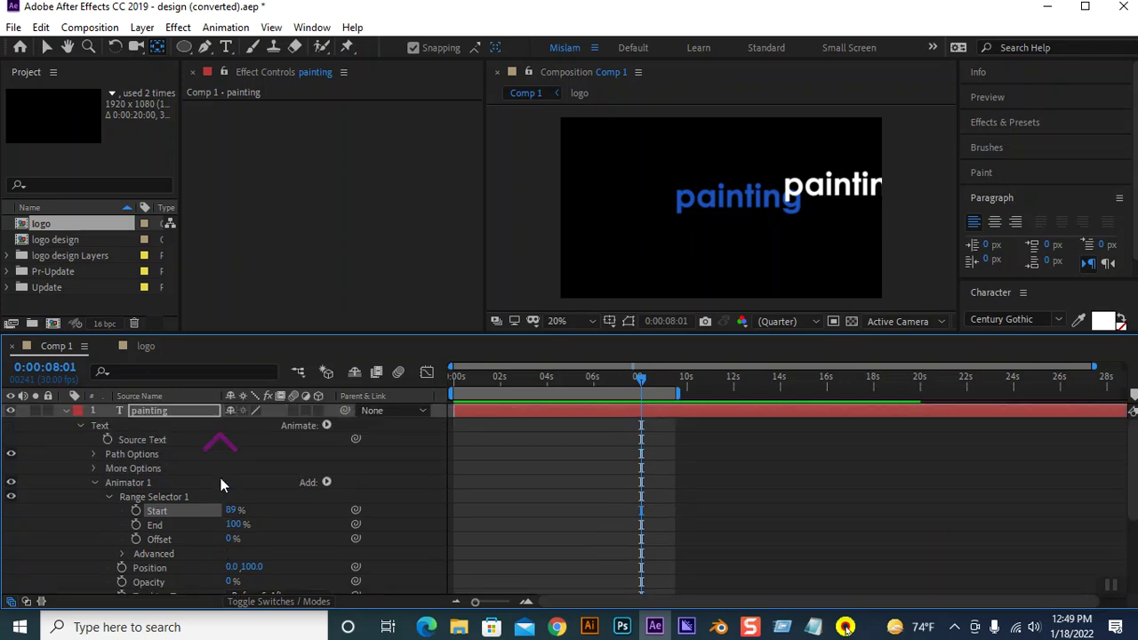
left_click_drag(641, 384, 438, 421)
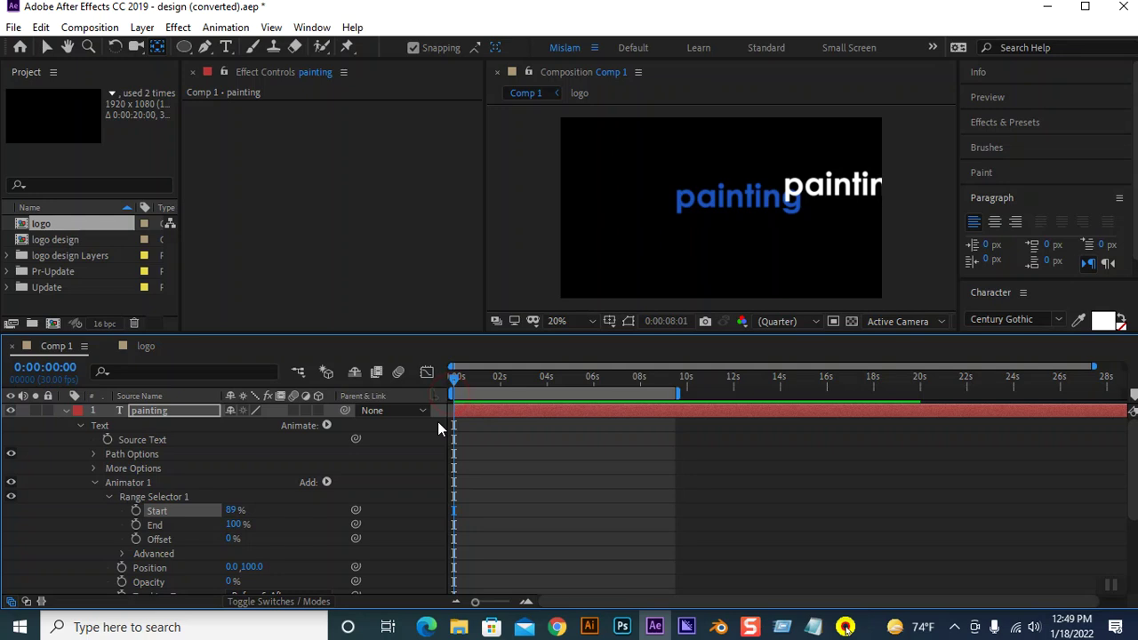
key("ctrl+z")
key("ctrl+z")
key("ctrl+z")
key("ctrl+z")
key("ctrl+z")
key("ctrl+z")
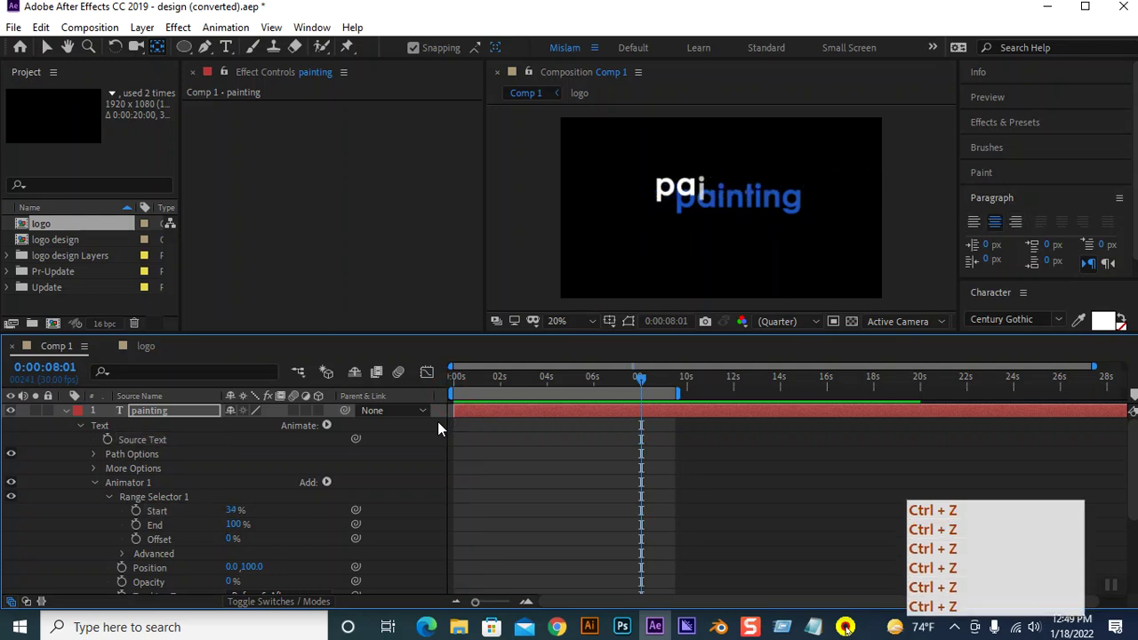
Set Range Selector 1's Start to 100% and left-align the "painting" text.
mouse_move(232, 510)
left_mouse_down()
mouse_move(299, 516)
mouse_move(218, 520)
mouse_move(330, 516)
left_mouse_up()
left_click(974, 222)
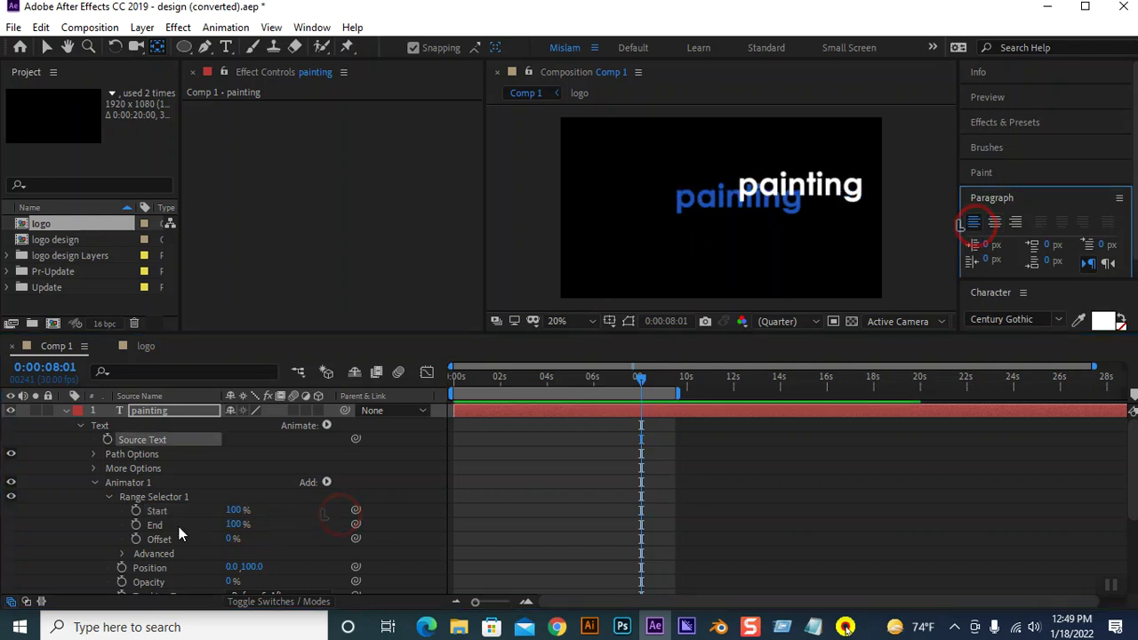
mouse_move(235, 509)
left_mouse_down()
mouse_move(186, 522)
mouse_move(153, 512)
mouse_move(302, 511)
left_mouse_up()
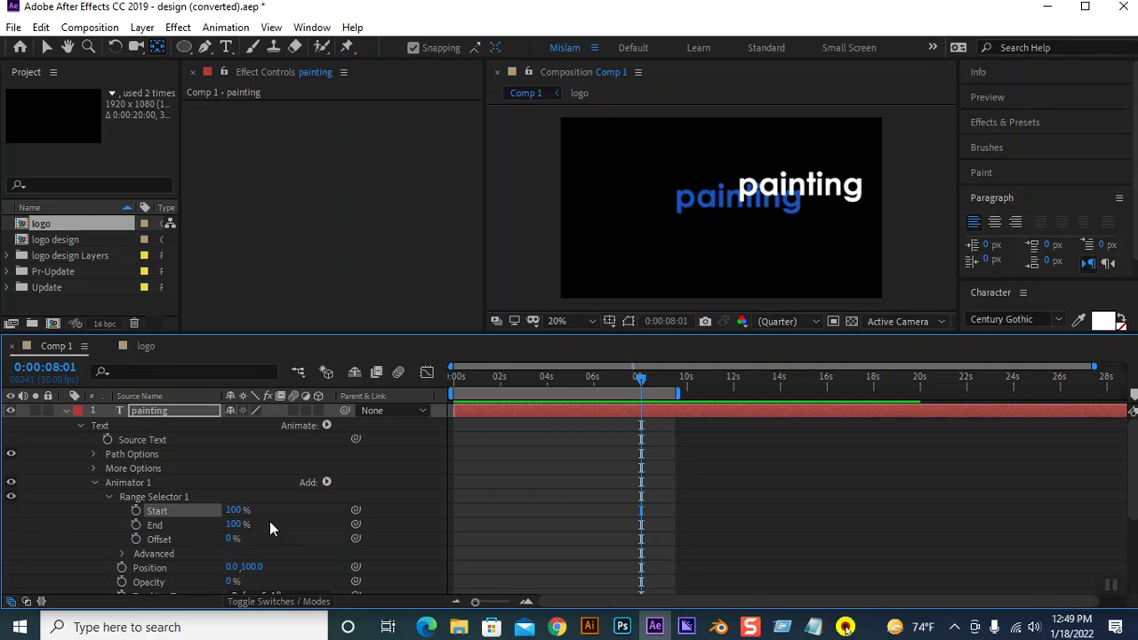
mouse_move(233, 514)
left_mouse_down()
mouse_move(147, 513)
mouse_move(315, 510)
left_mouse_up()
Place the white "painting" text over the blue lettering with anchor point 376.0, 2.0, and set the range selector's Start to 0%.
scroll(276, 523, "down", 3)
scroll(251, 583, "down", 2)
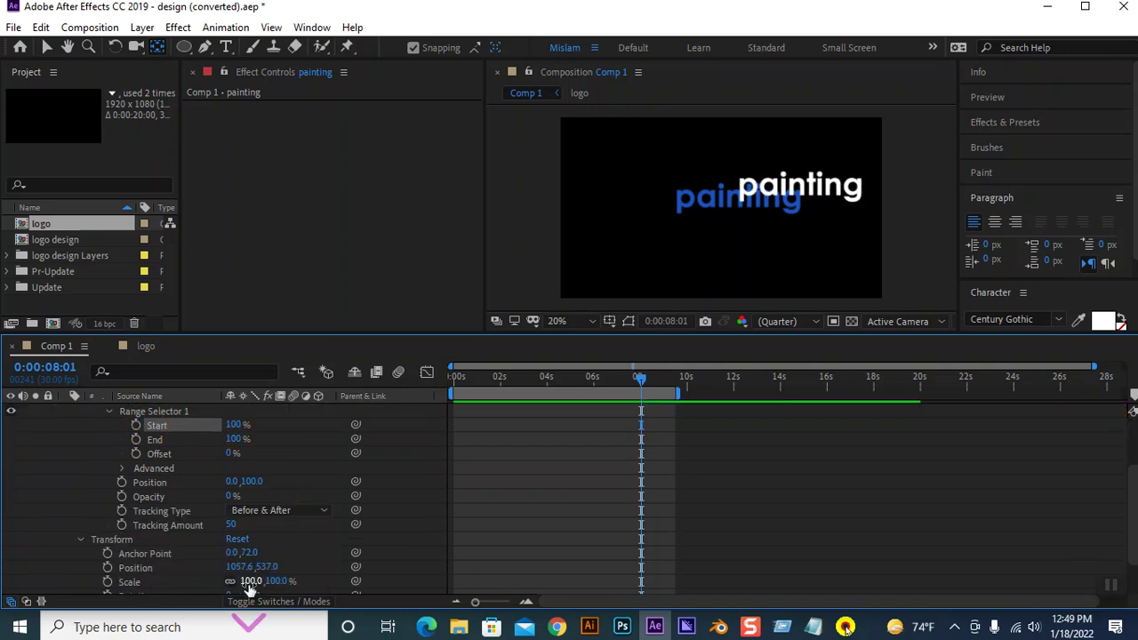
mouse_move(250, 552)
left_mouse_down()
mouse_move(191, 559)
mouse_move(533, 549)
left_mouse_up()
left_click(253, 552)
left_click_drag(240, 552, 224, 552)
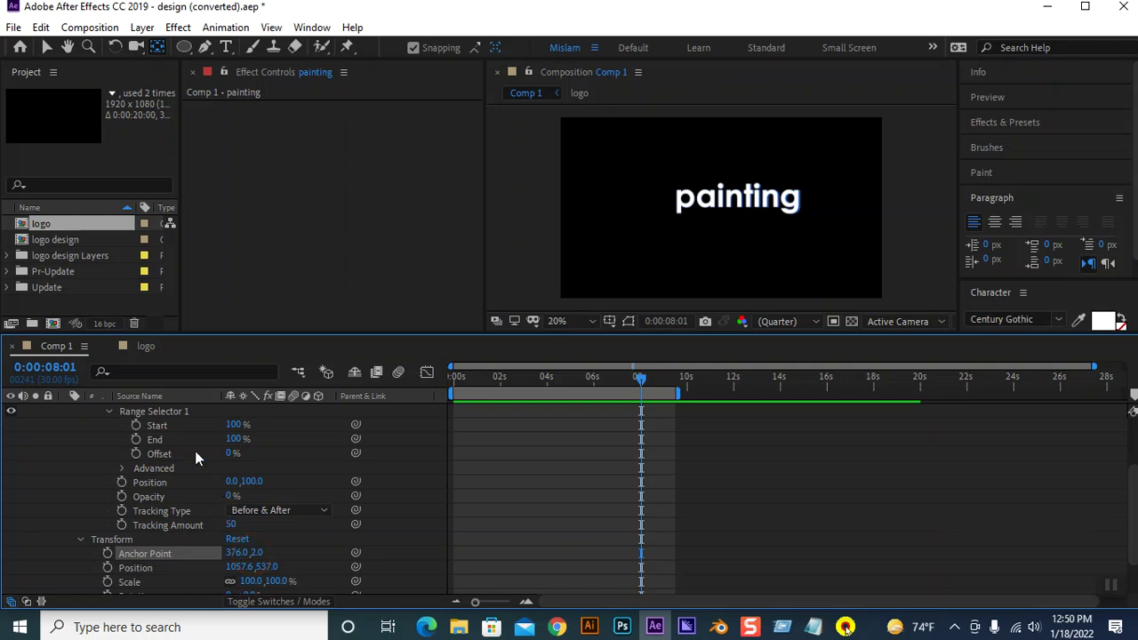
mouse_move(243, 428)
left_mouse_down()
mouse_move(140, 435)
mouse_move(261, 432)
mouse_move(155, 449)
left_mouse_up()
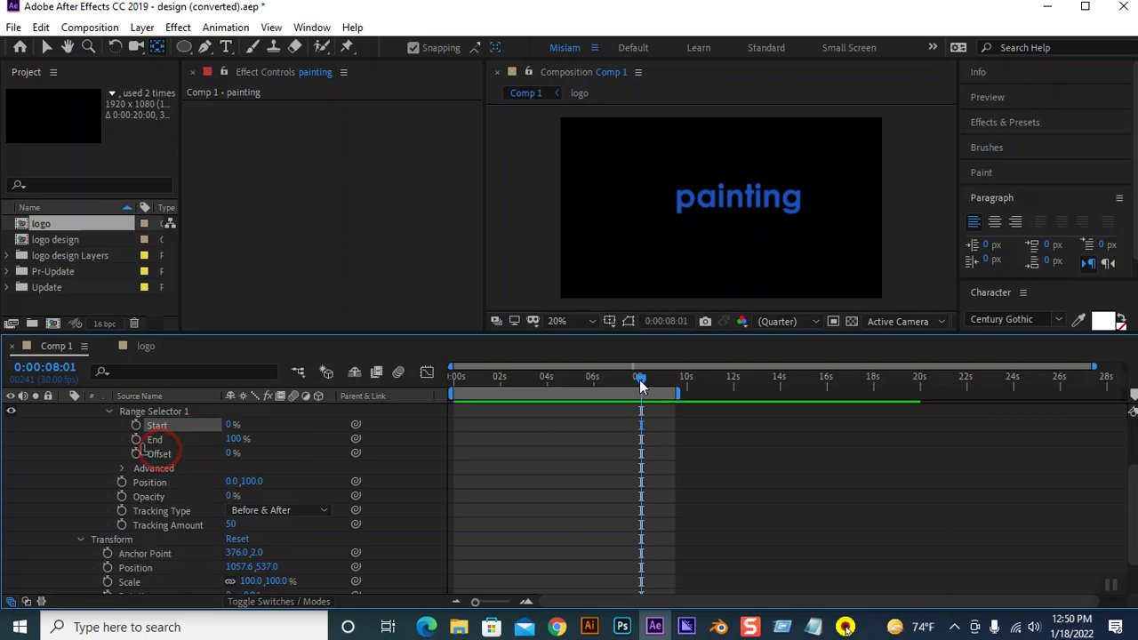
Hide the "Layer 6" logo design artwork layer and show the "logo" layer.
scroll(155, 464, "up", 3)
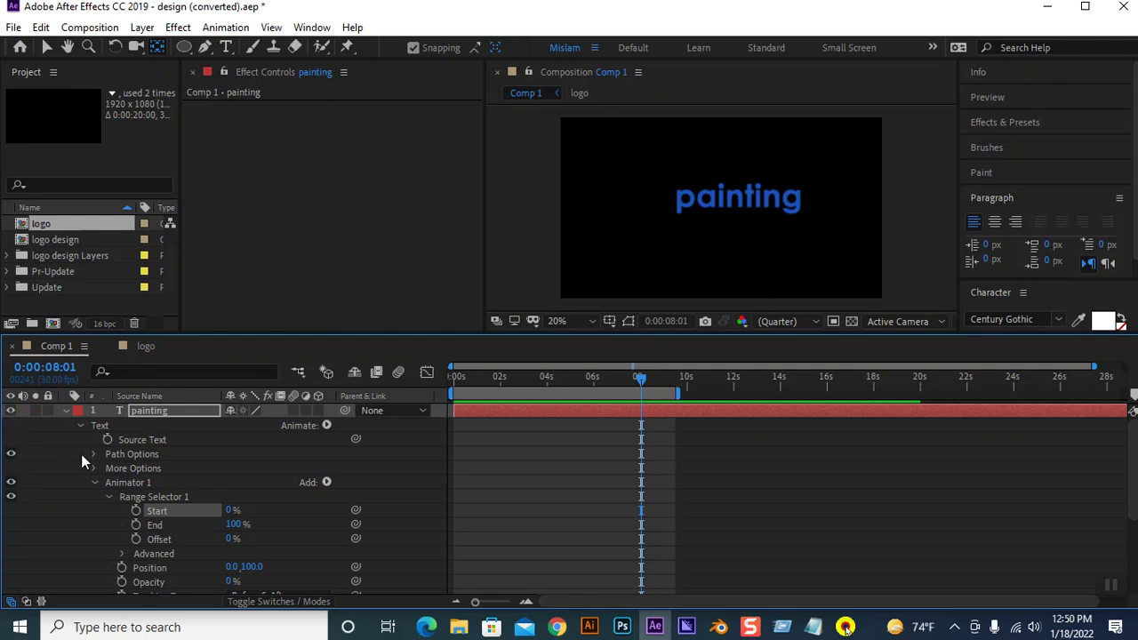
scroll(54, 518, "down", 5)
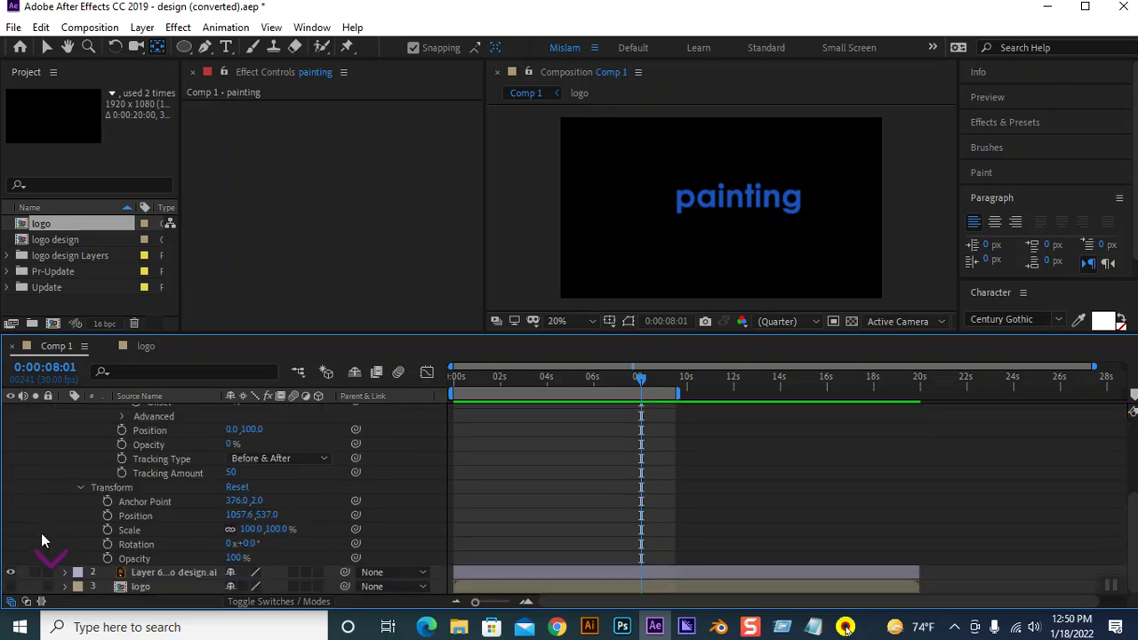
left_click(9, 585)
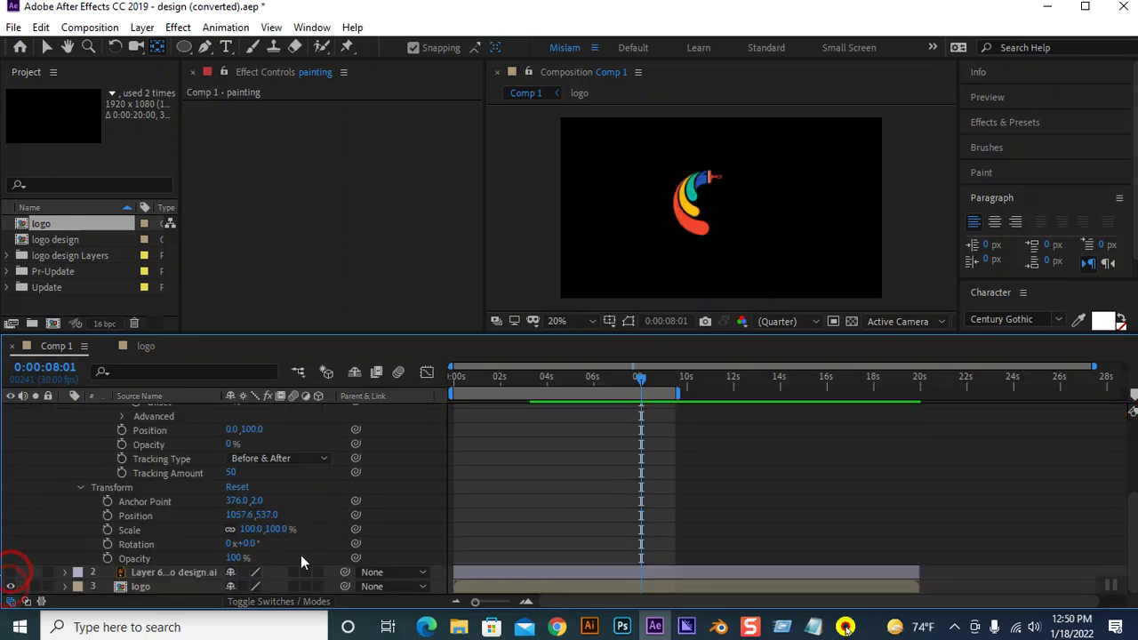
left_click(163, 588)
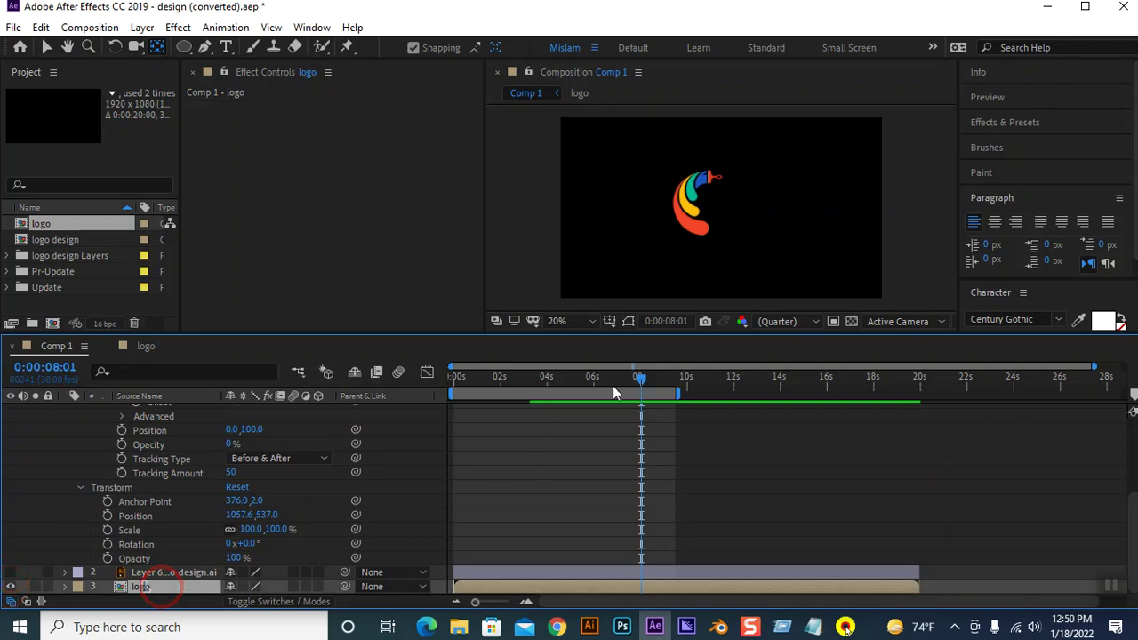
scroll(311, 471, "up", 3)
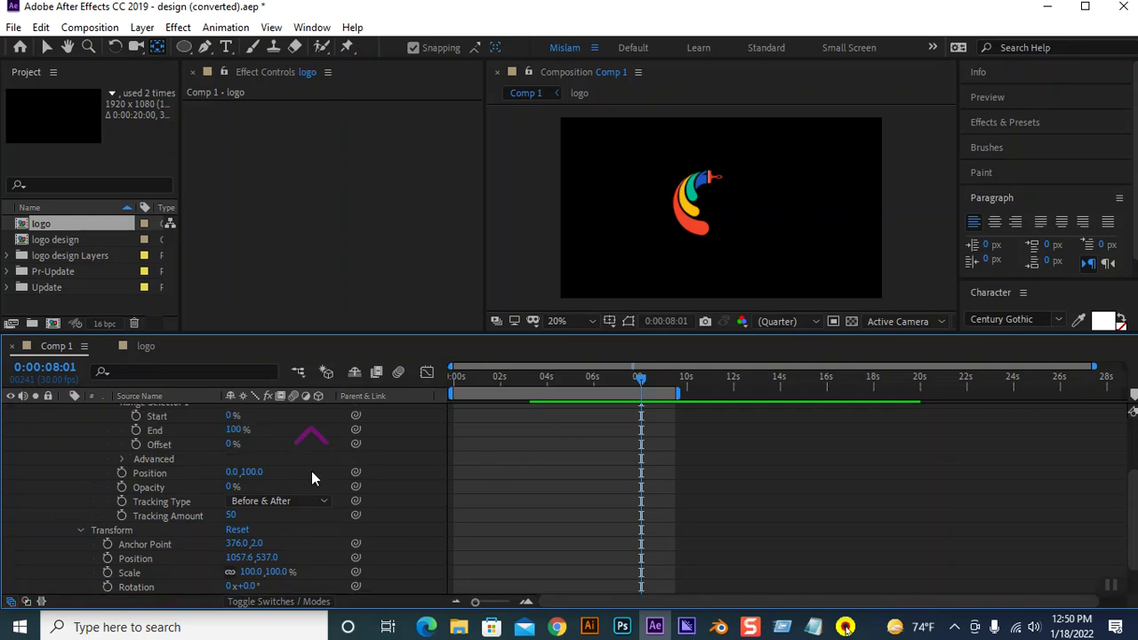
left_click(216, 459)
scroll(275, 480, "down", 3)
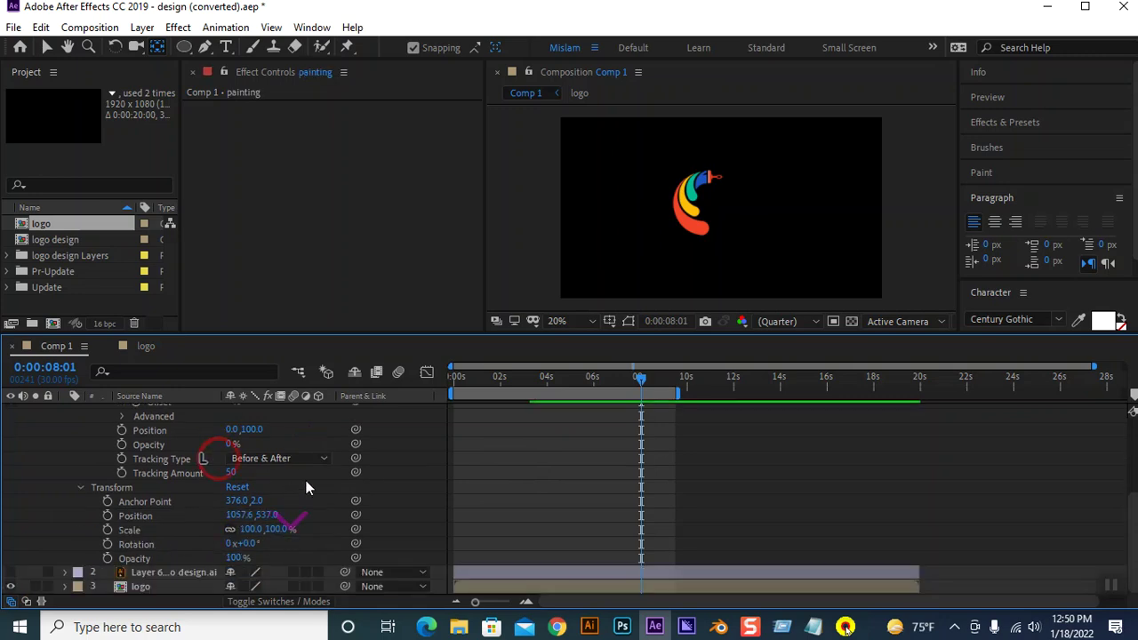
Move the current time to 0:00:04:01 and enable Position keyframing on the "logo" layer.
left_click_drag(630, 384, 548, 408)
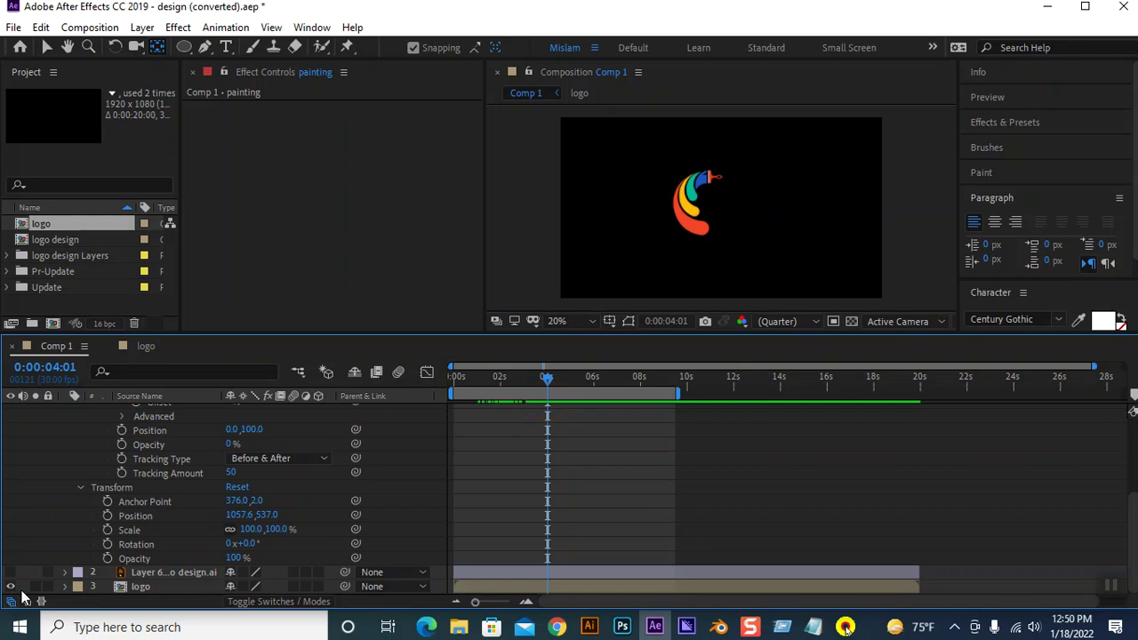
left_click(139, 591)
key("p")
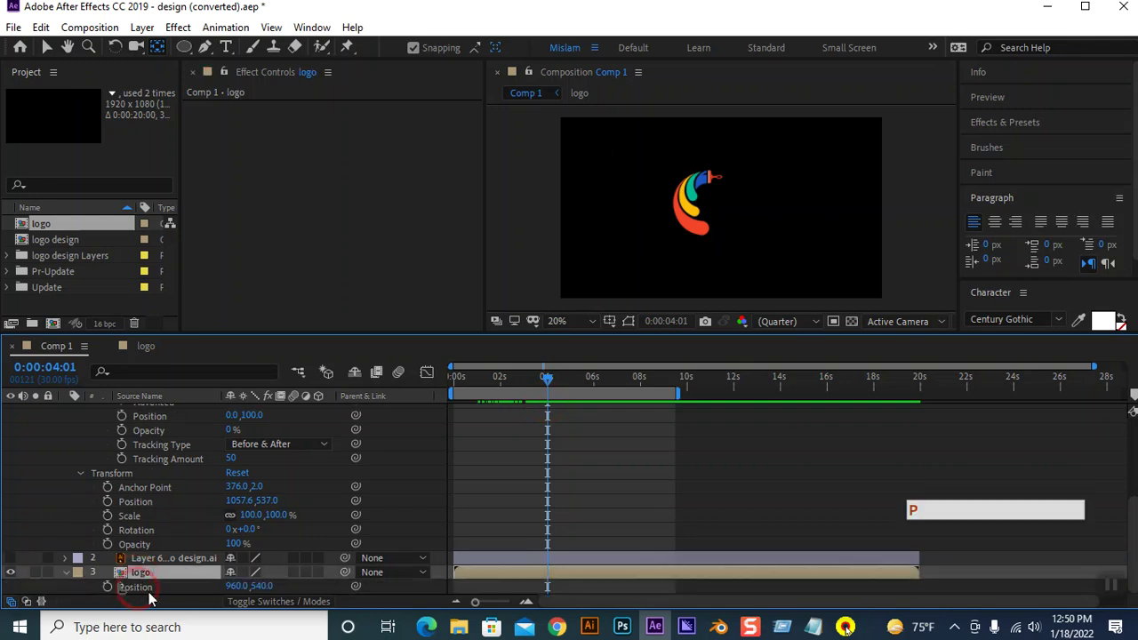
left_click(107, 587)
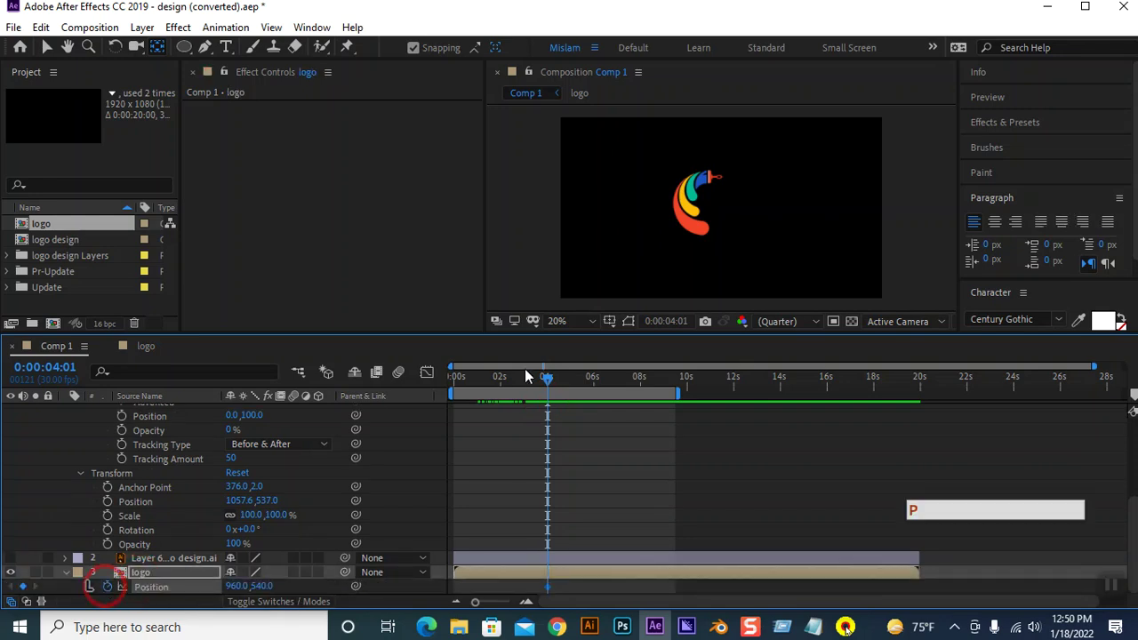
Advance ten frames to 0:00:04:11 and keyframe the "logo" layer's Position at 829.0, 540.0.
left_click(549, 381)
key("shift+Page_Down")
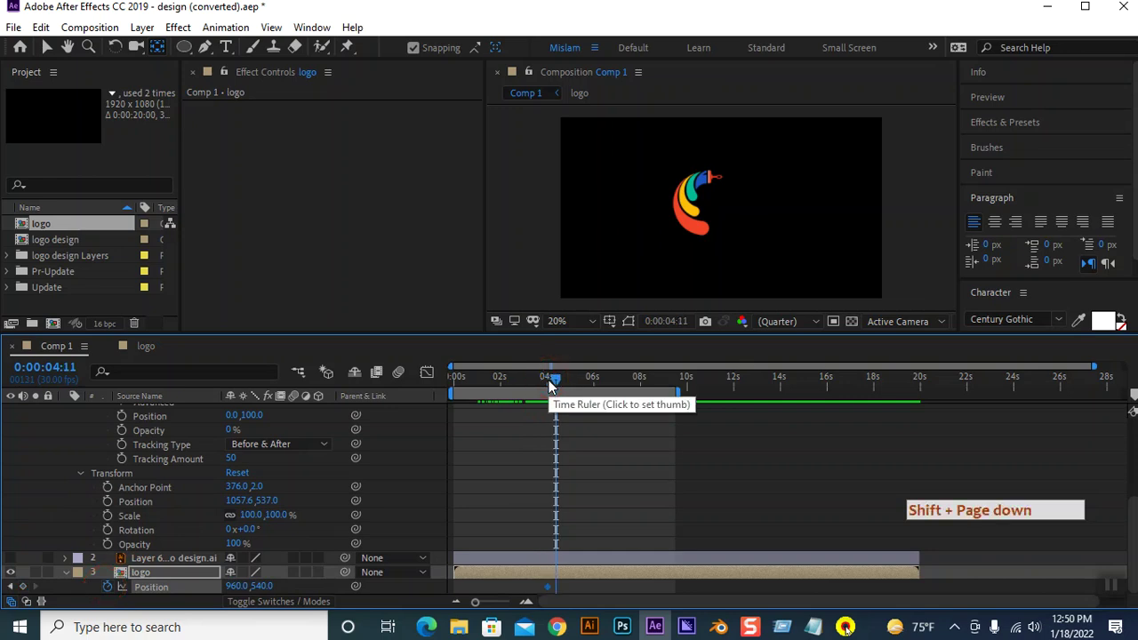
left_click_drag(236, 586, 113, 586)
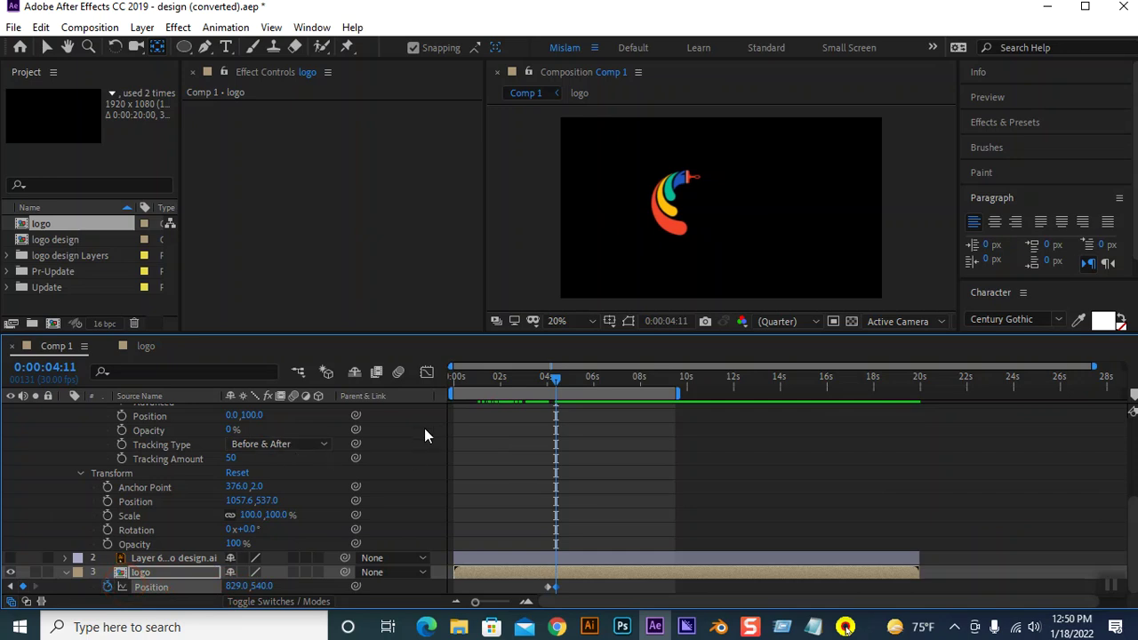
Set Range Selector 1's Start to 12% to reveal the "p", and shift the "logo" layer's Position keyframe to 791.0, 540.0.
left_click_drag(400, 334, 407, 300)
scroll(320, 427, "up", 5)
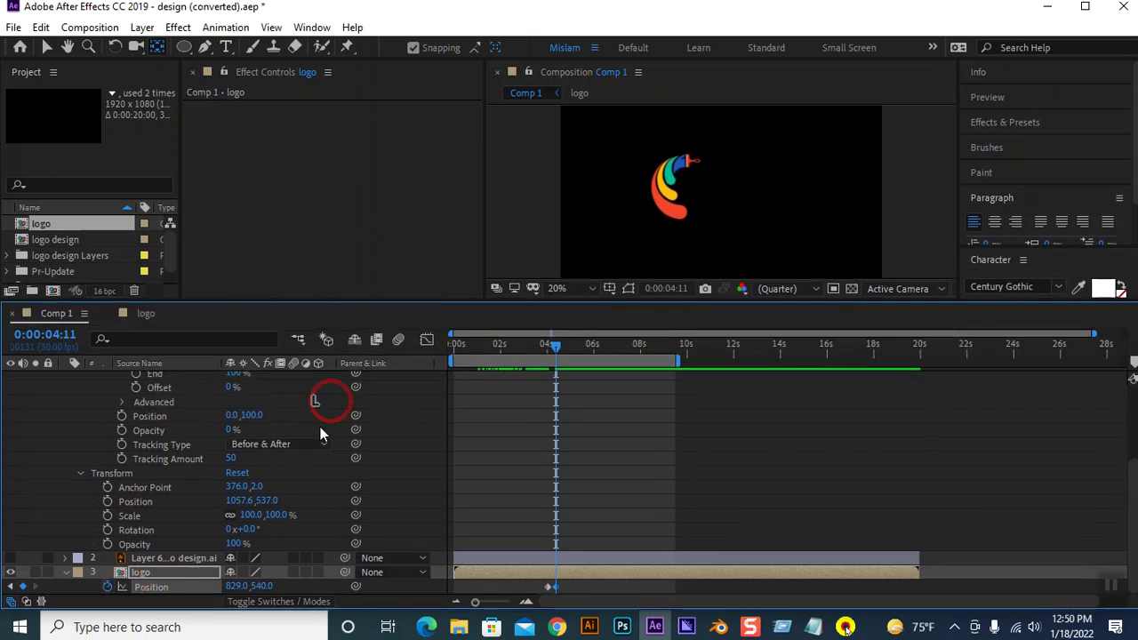
left_click_drag(235, 445, 228, 444)
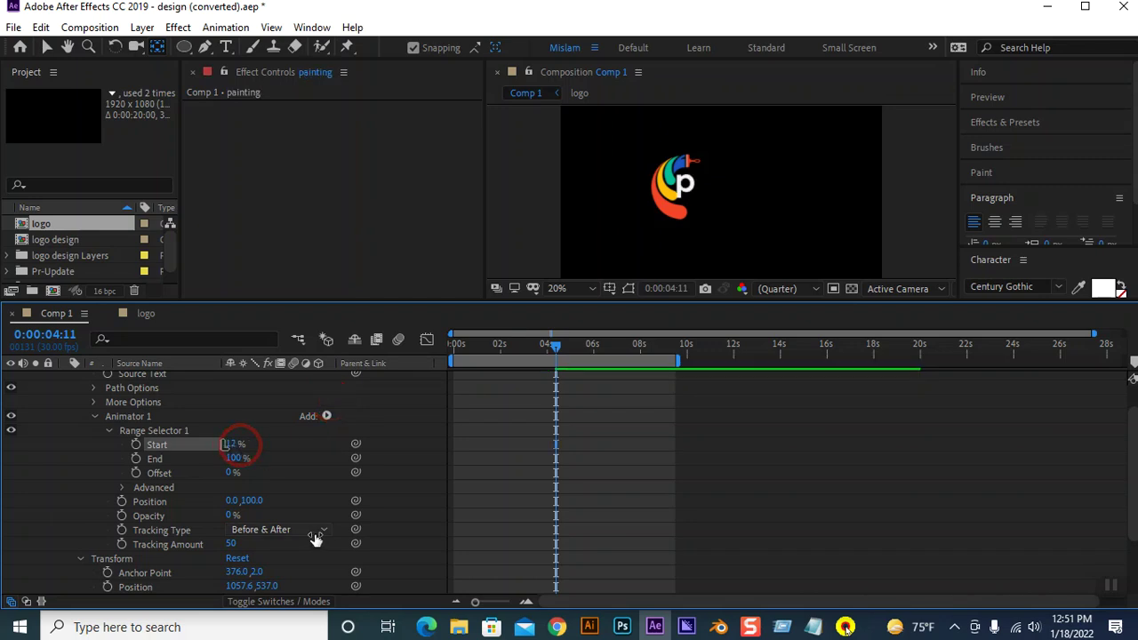
scroll(311, 532, "down", 4)
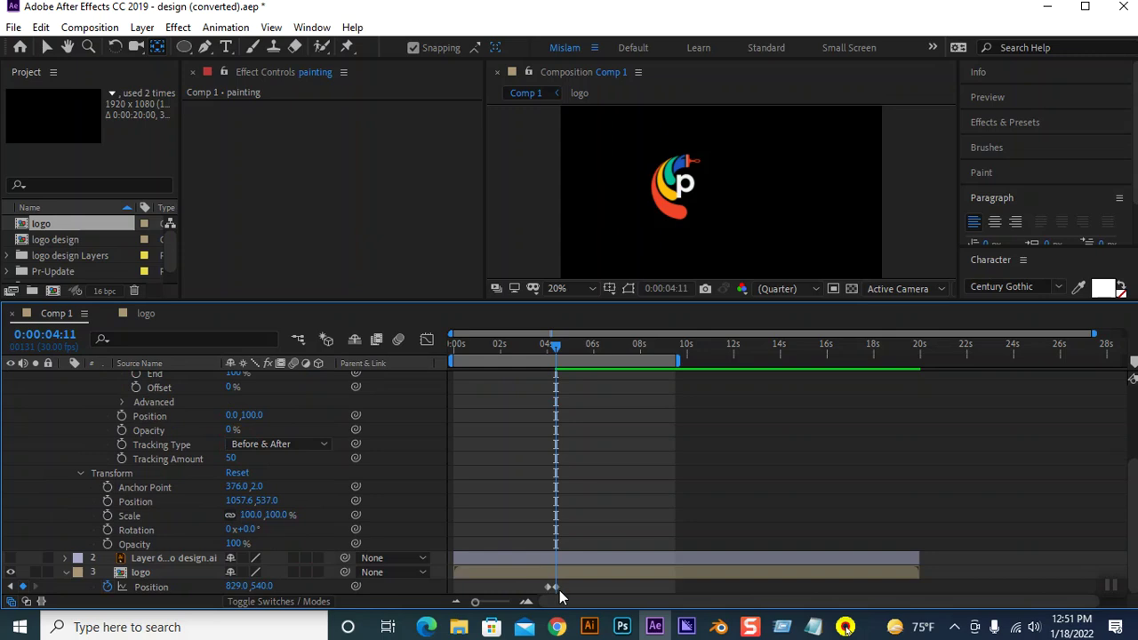
left_click(551, 587)
left_click(233, 586)
left_click_drag(233, 586, 206, 585)
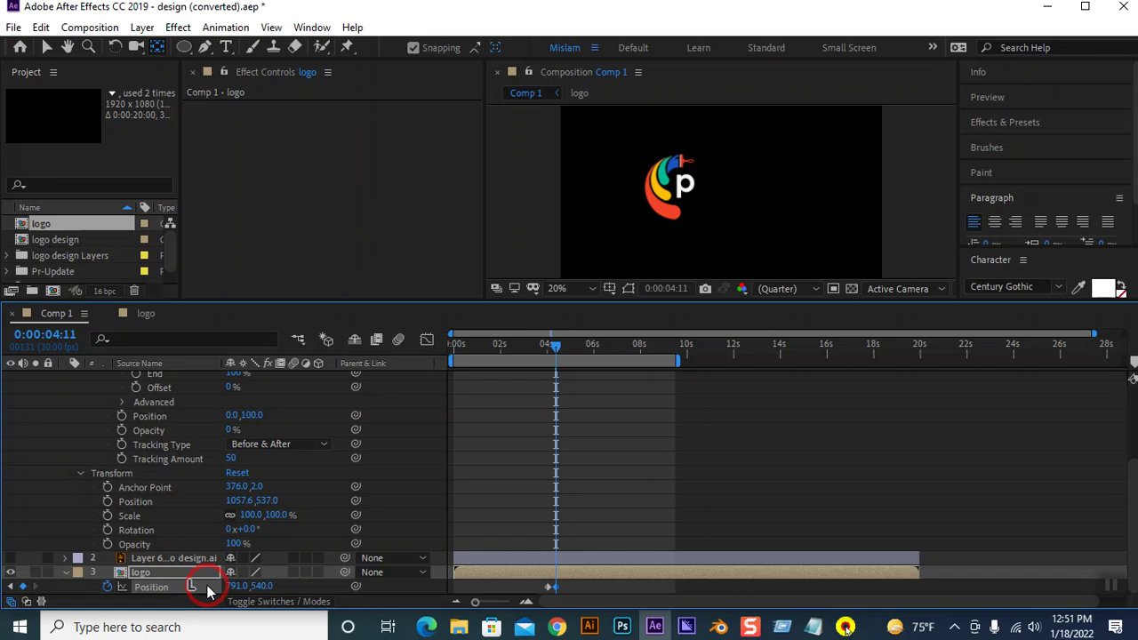
Keyframe Range Selector 1's Start on the "painting" text from 0% at 0:00:04:11 to 100% at 0:00:04:21.
scroll(644, 476, "up", 5)
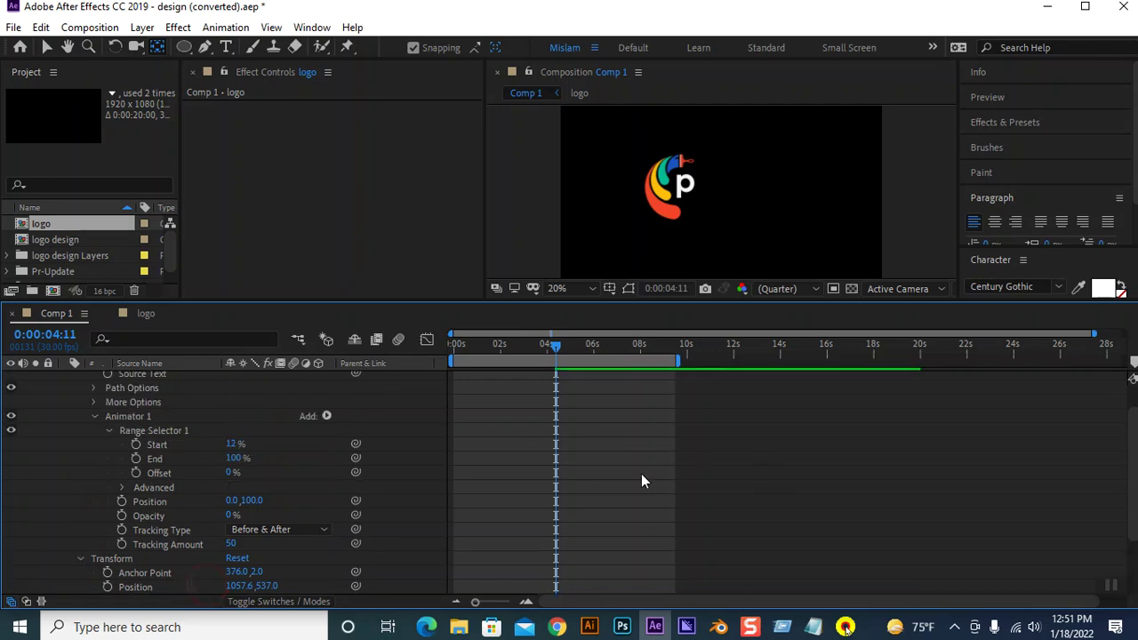
left_click_drag(238, 481, 141, 485)
left_click_drag(544, 354, 561, 349)
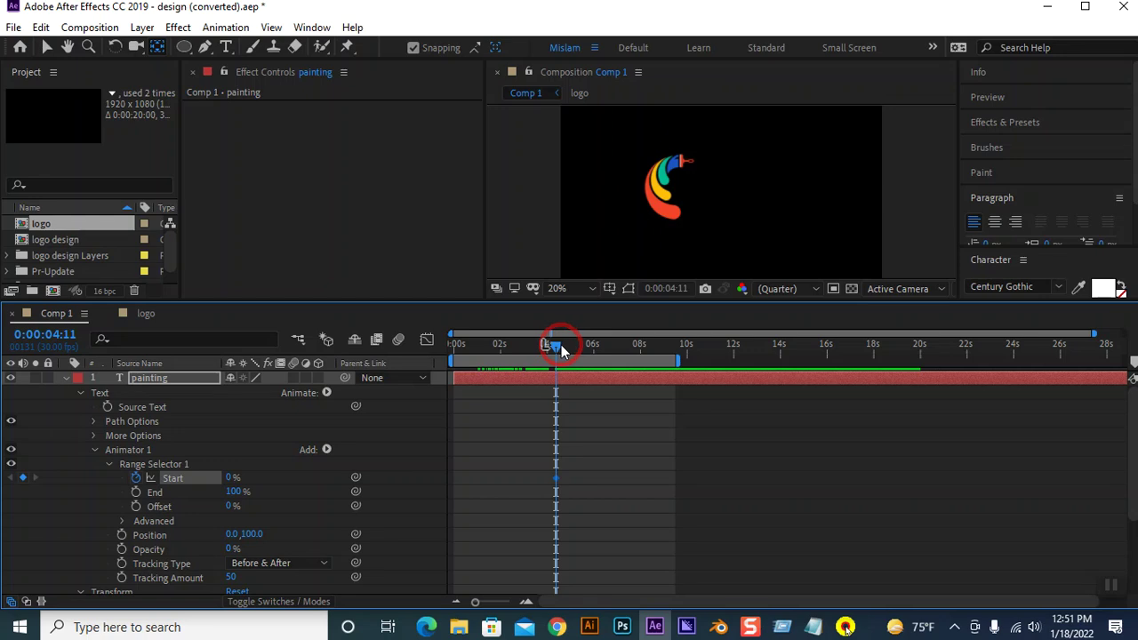
key("shift+Page_Down")
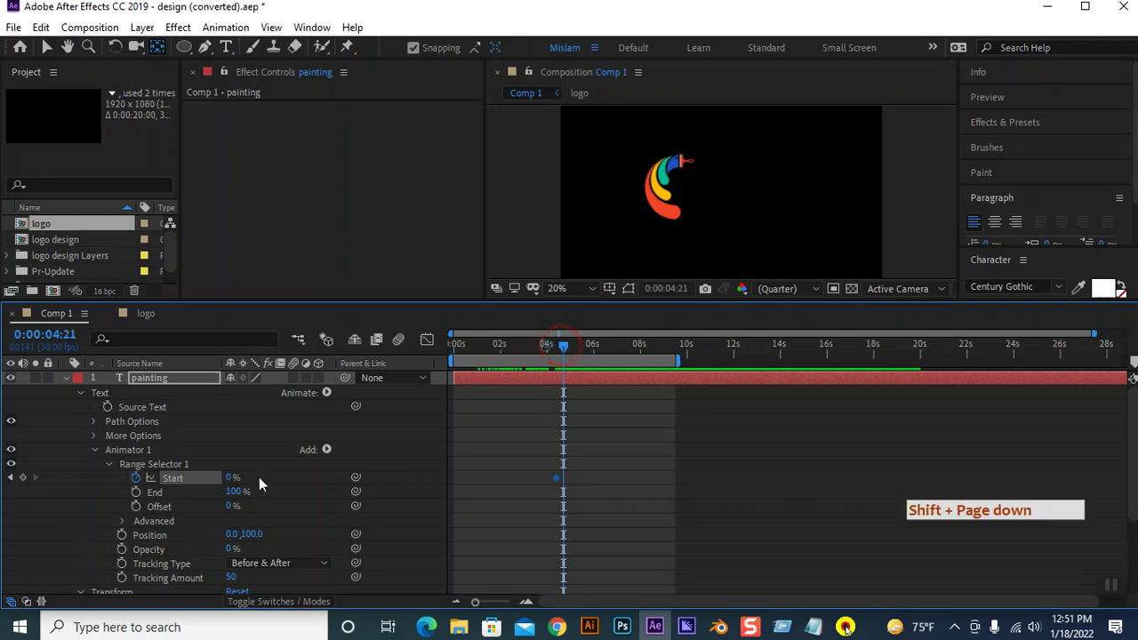
left_click_drag(233, 480, 338, 477)
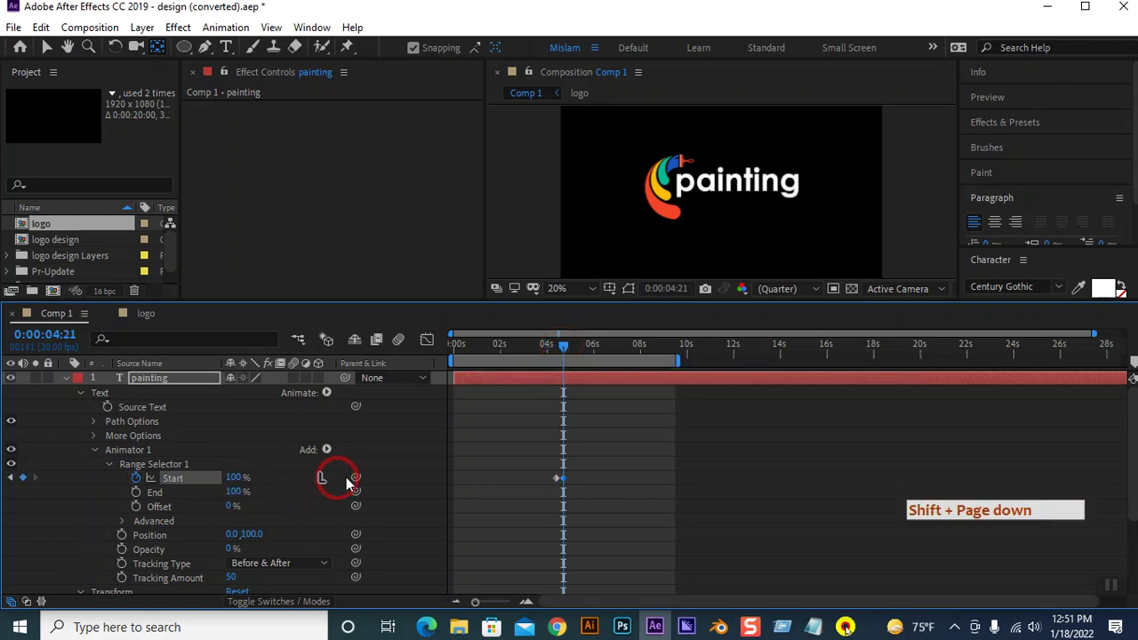
End the work area at 0:00:05:01 and preview the logo and text animation.
left_click_drag(564, 348, 572, 351)
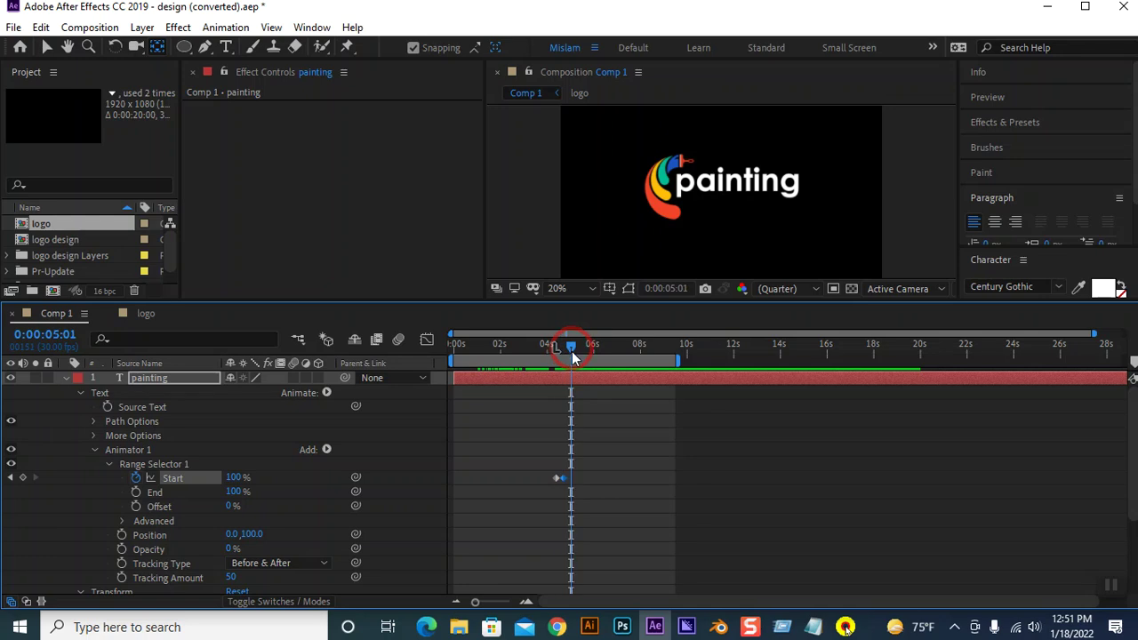
key("n")
key("space")
left_click(58, 397)
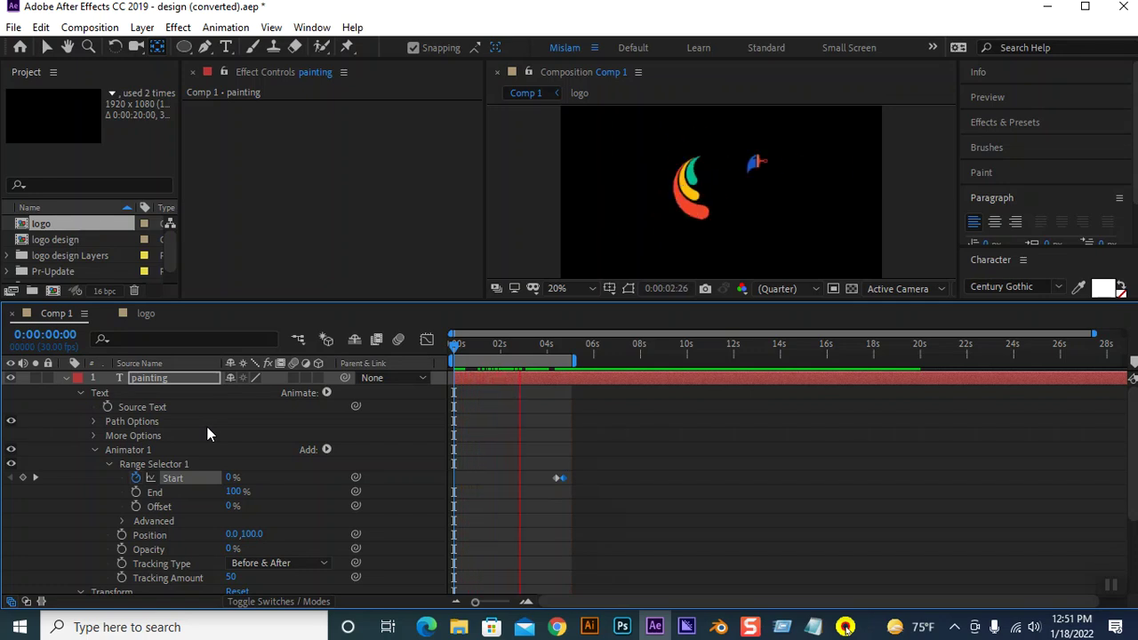
key("space")
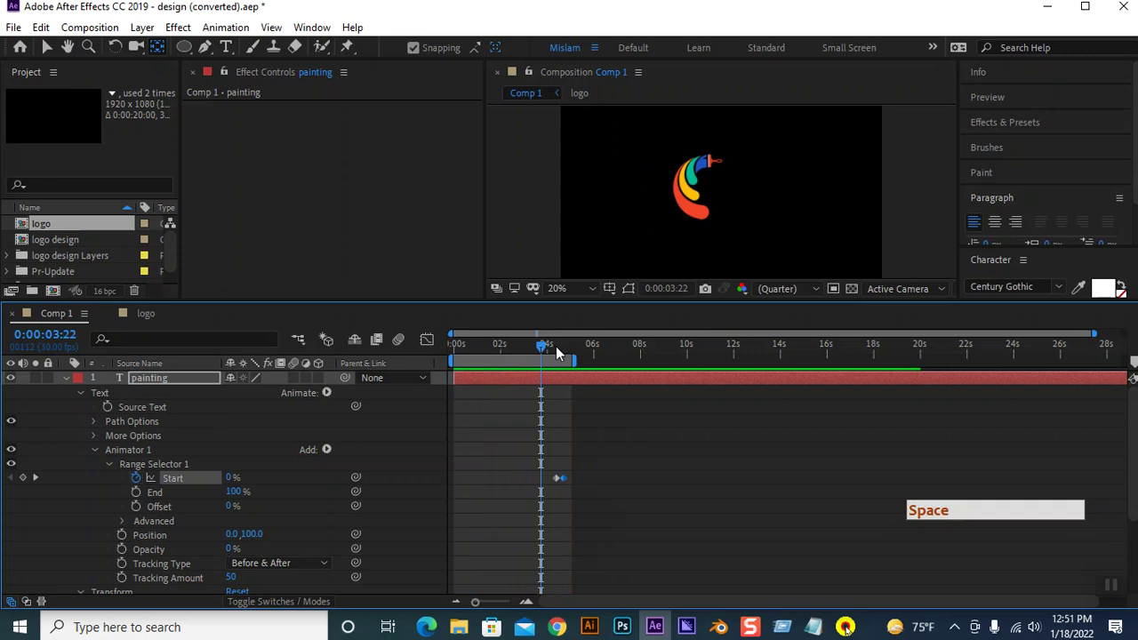
Shift both "logo" Position keyframes earlier so the first one sits at 0:00:03:14.
left_click(535, 345)
left_click_drag(535, 345, 537, 346)
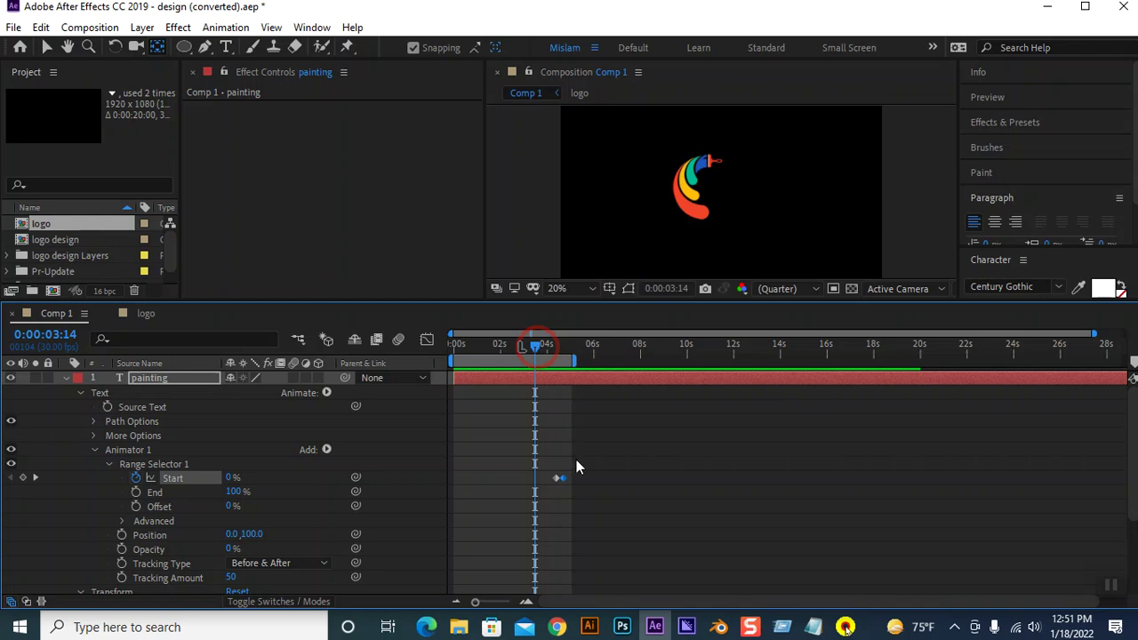
scroll(573, 454, "down", 4)
left_click_drag(551, 587, 534, 590)
scroll(578, 435, "up", 4)
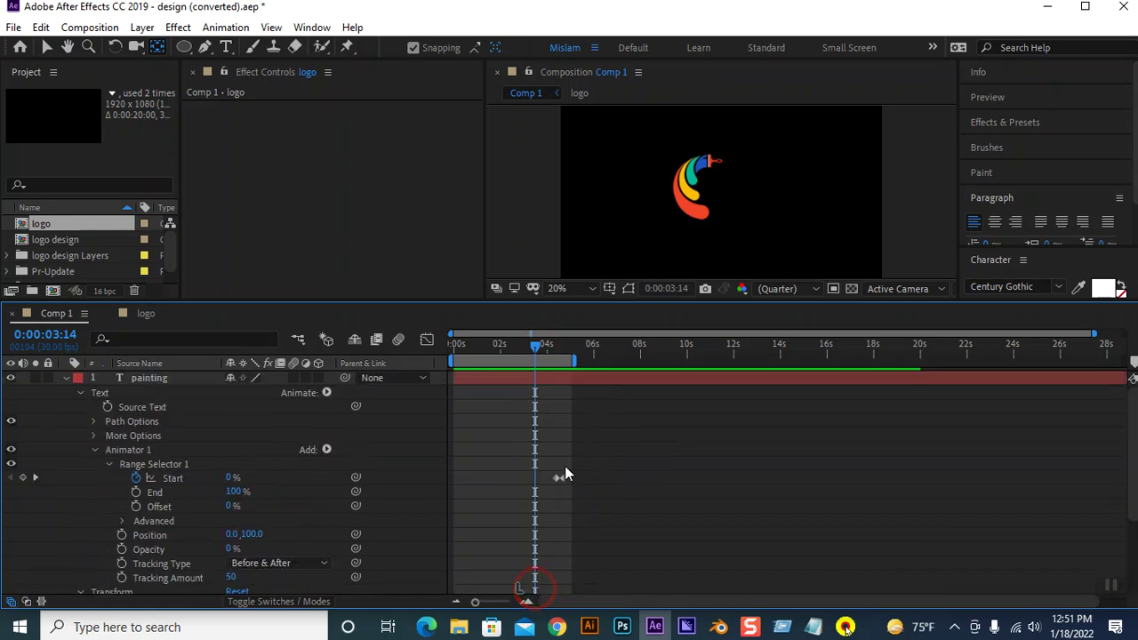
Shift both Start keyframes of the "painting" text earlier so the first one sits at 0:00:03:24.
scroll(520, 533, "down", 4)
left_click(539, 349)
left_click_drag(539, 354, 547, 352)
scroll(556, 449, "up", 4)
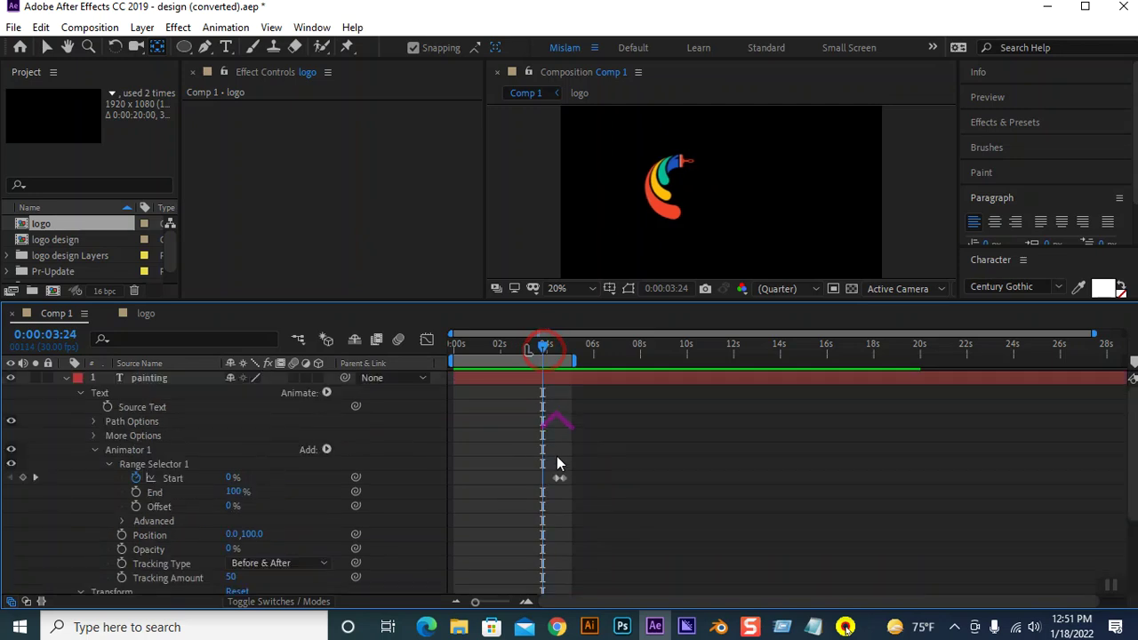
left_click(562, 479)
left_click_drag(556, 483, 546, 483)
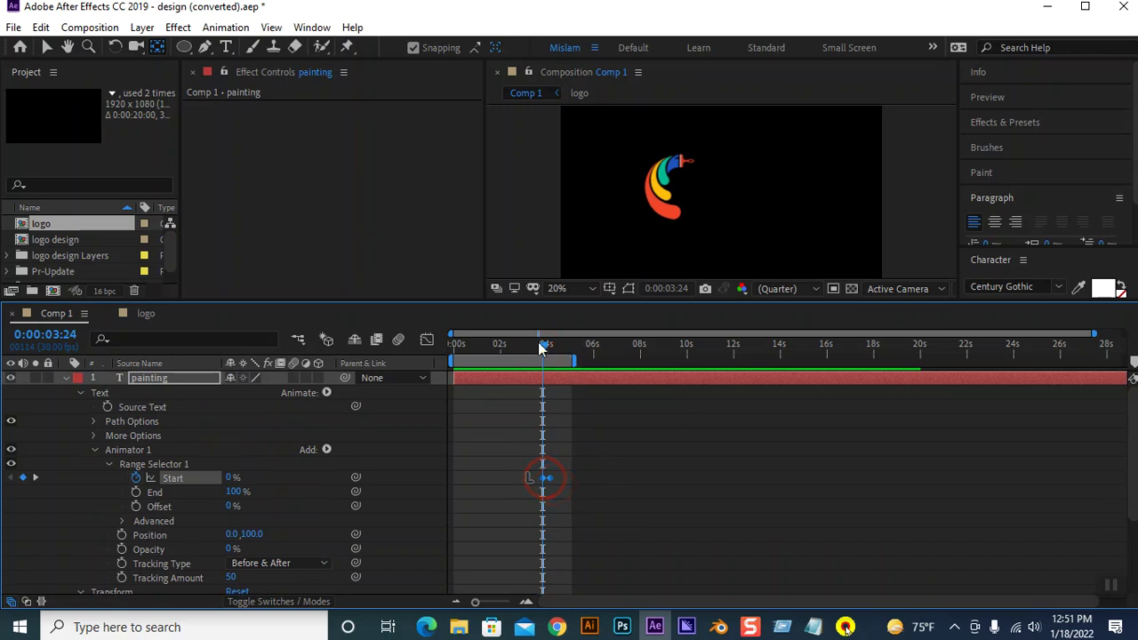
Return the current time to 0:00:00:00 and maximize the Composition viewer.
key("Home")
left_click(62, 364)
left_click(510, 224)
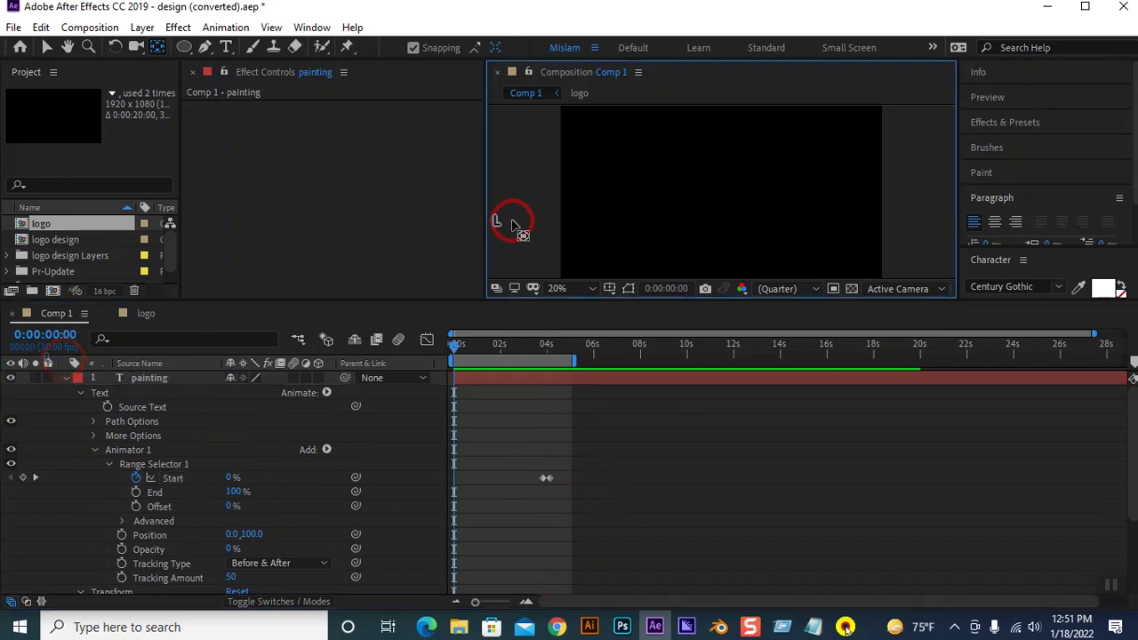
key("Tab")
left_click(529, 176)
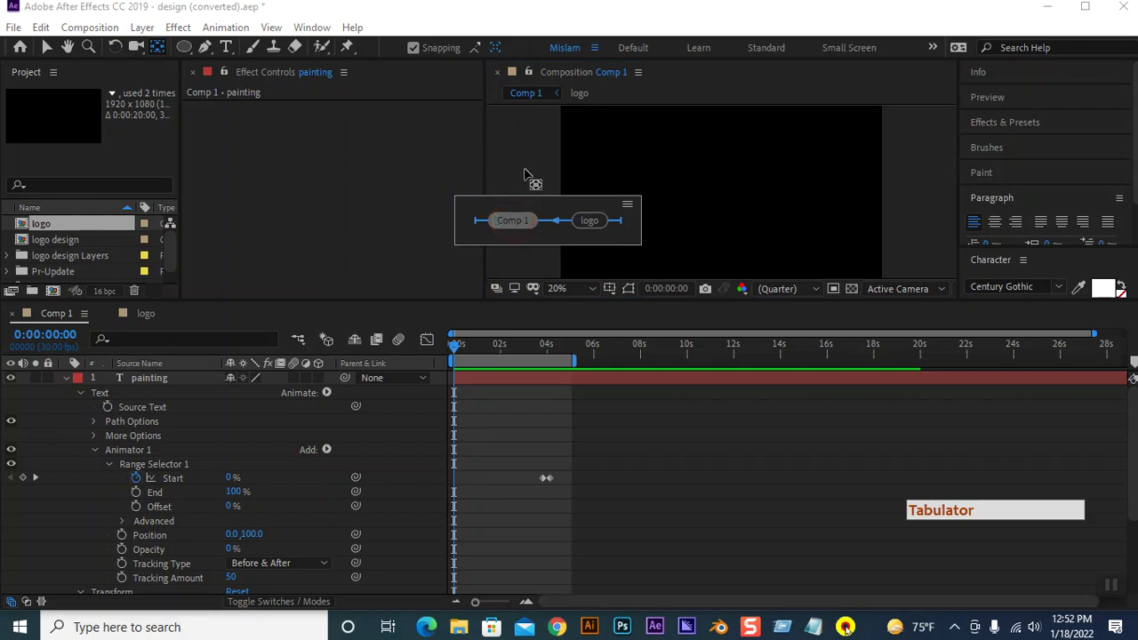
key("grave")
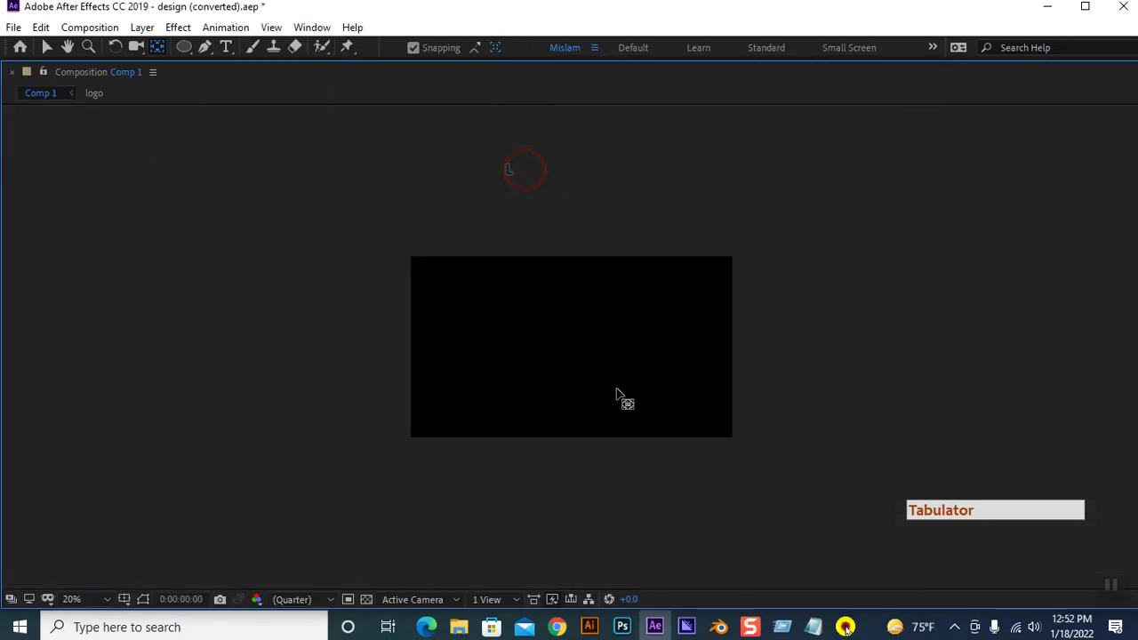
Play the animation at Third resolution with the composition enlarged to 50%.
left_click(303, 601)
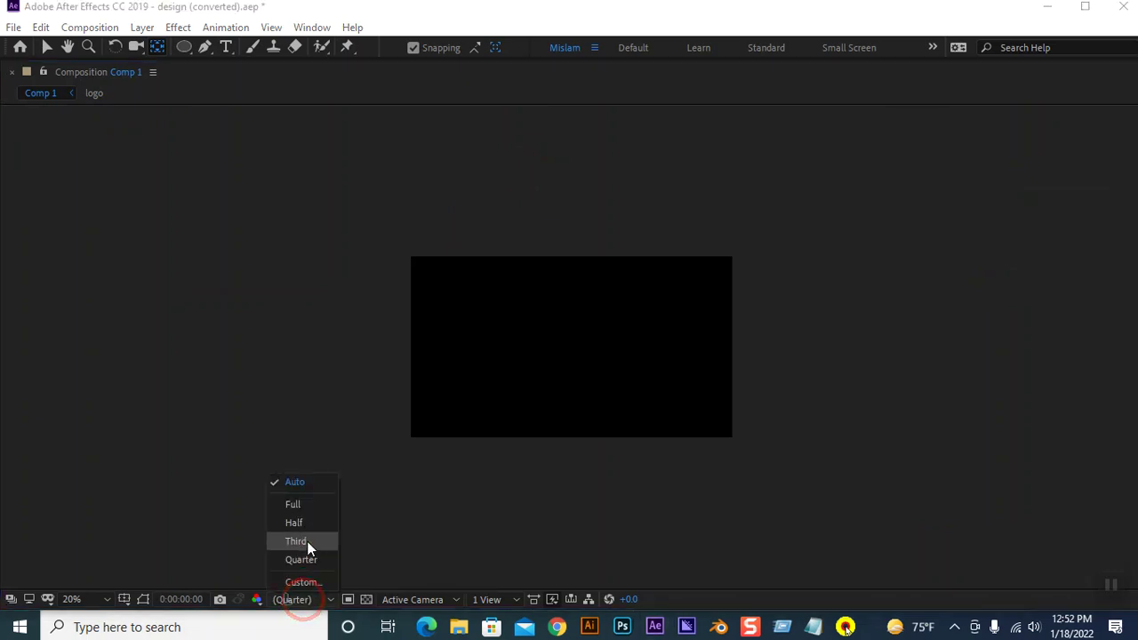
left_click(307, 541)
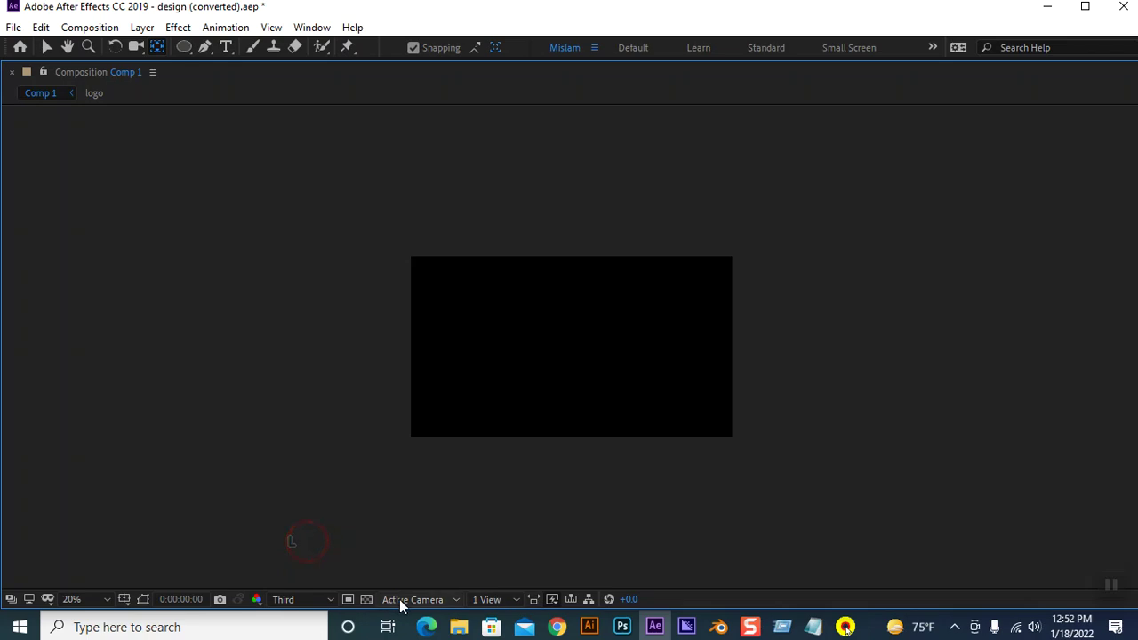
left_click(98, 601)
left_click(140, 319)
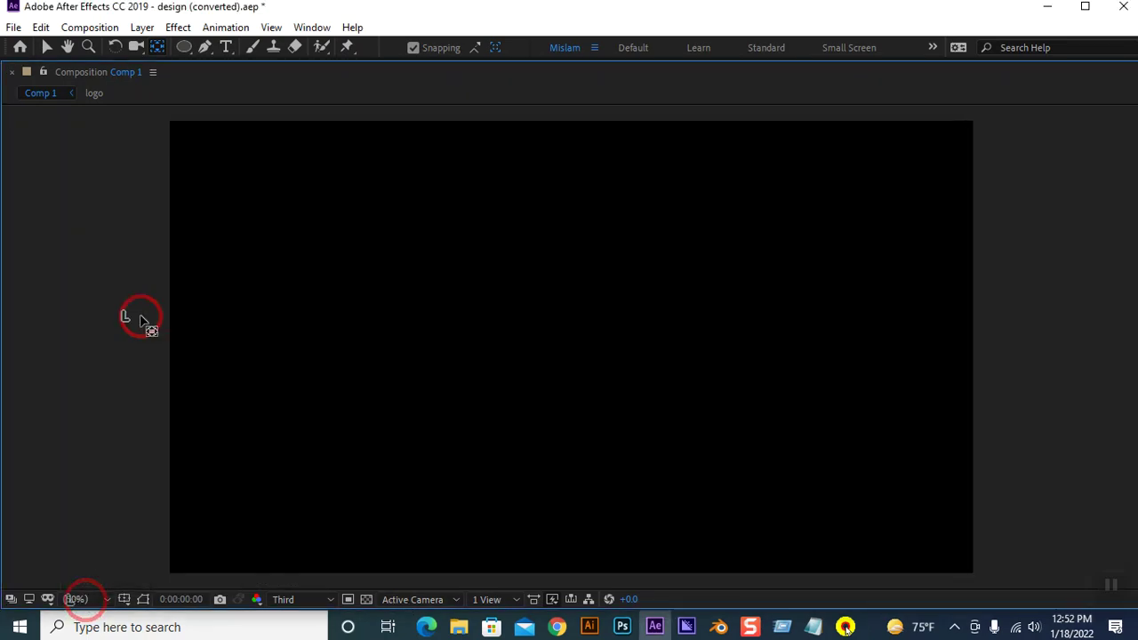
key("space")
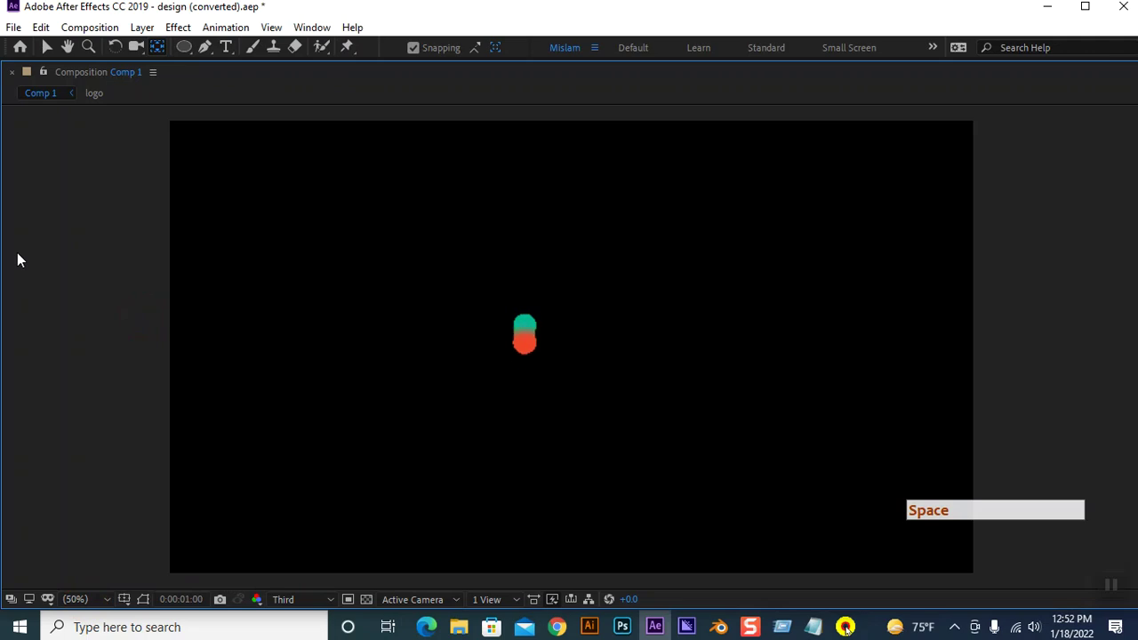